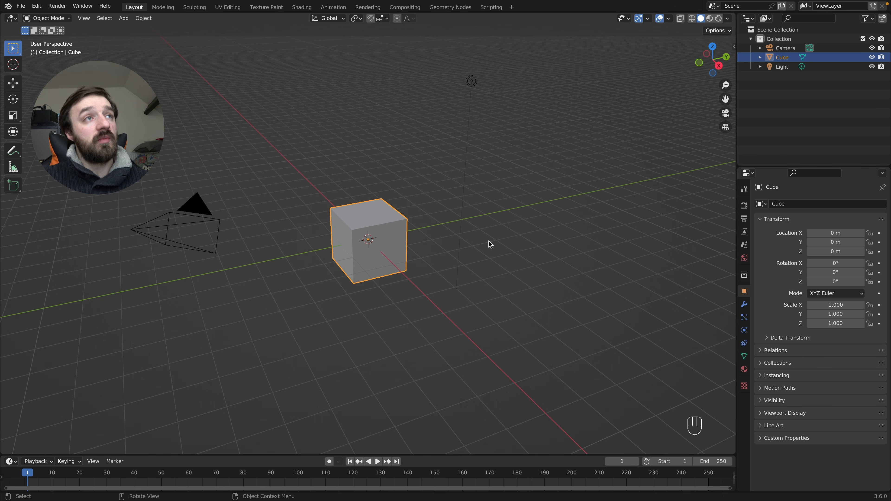
# Delete all the default objects in the scene: the camera, the cube and the light
pyautogui.press('a')
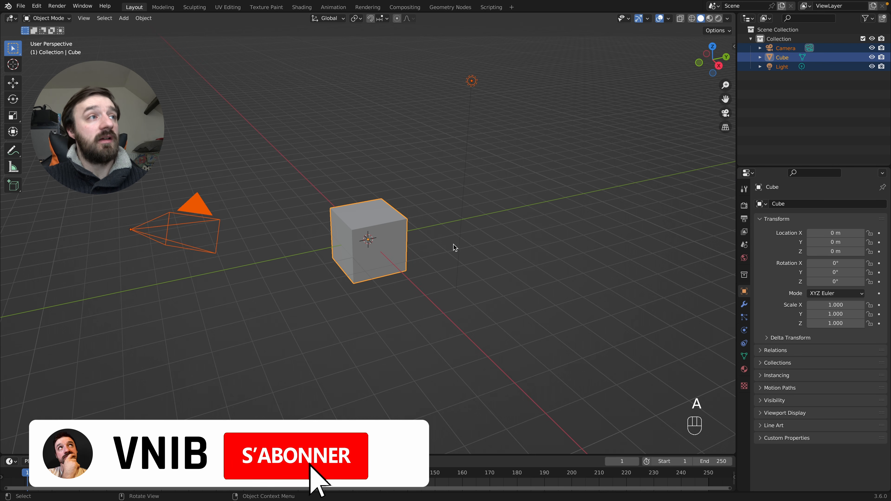
pyautogui.press('x')
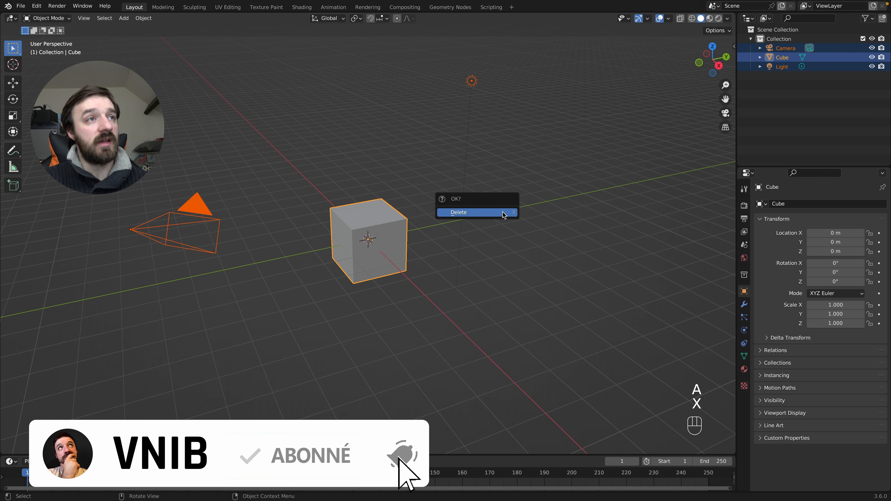
pyautogui.click(455, 213)
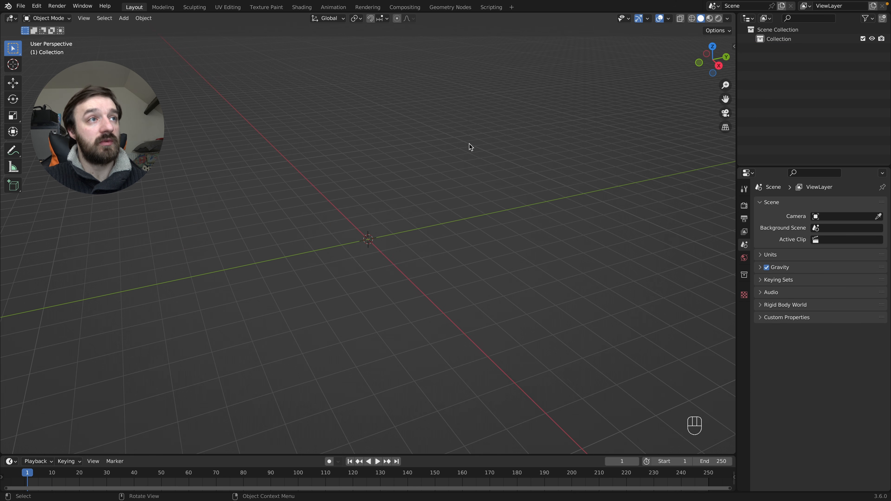
# Add a UV Sphere mesh at the centre of the scene
pyautogui.hotkey('shift', 'a')
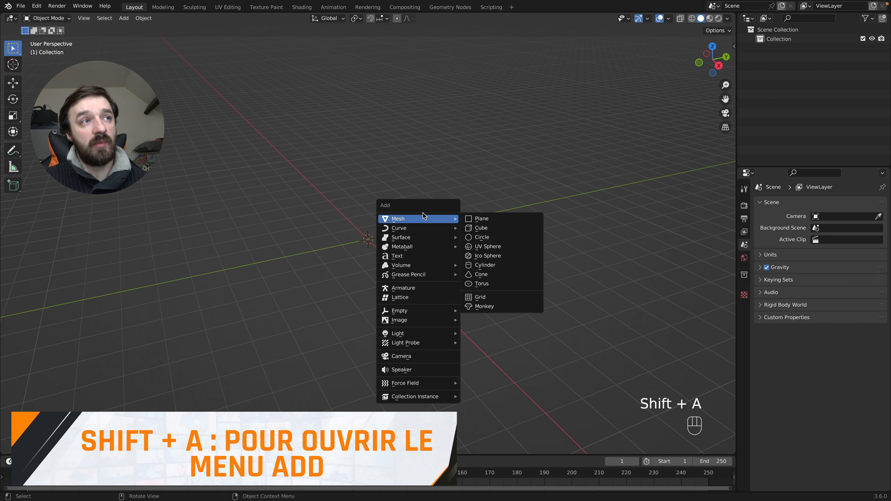
pyautogui.moveTo(400, 219)
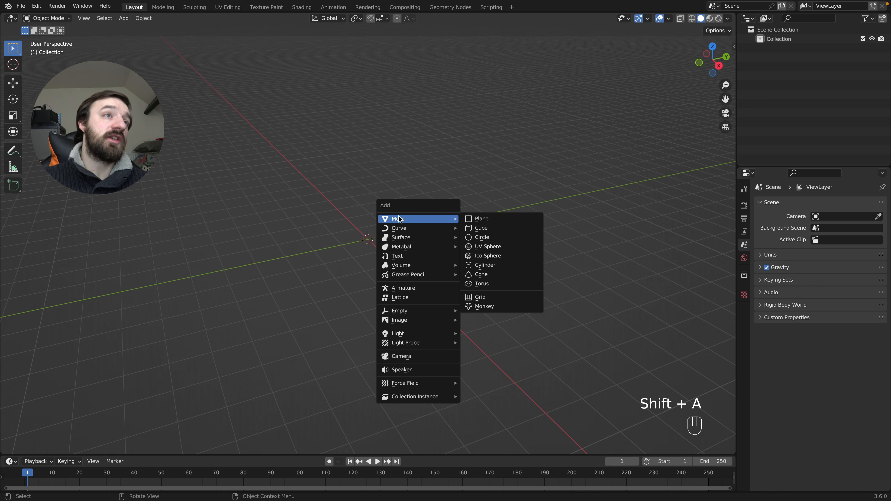
pyautogui.click(485, 247)
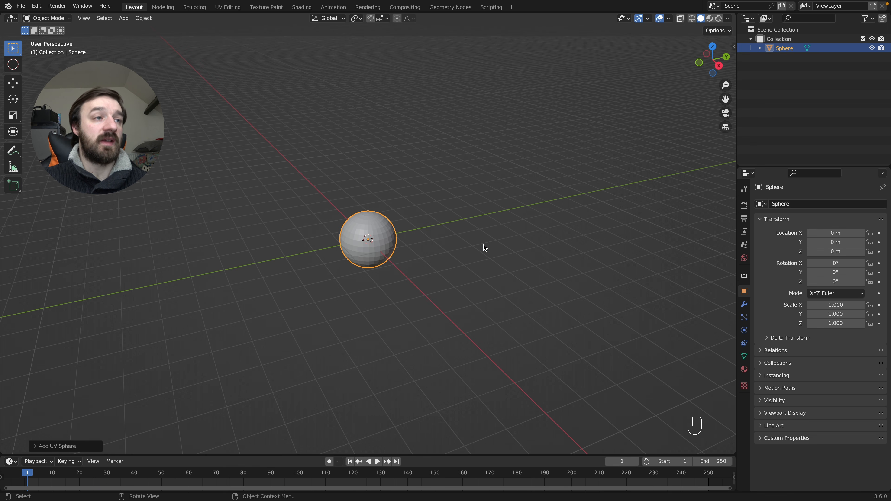
# Give the sphere a subdivision surface of level 2 and shade it smooth
pyautogui.hotkey('ctrl', '2')
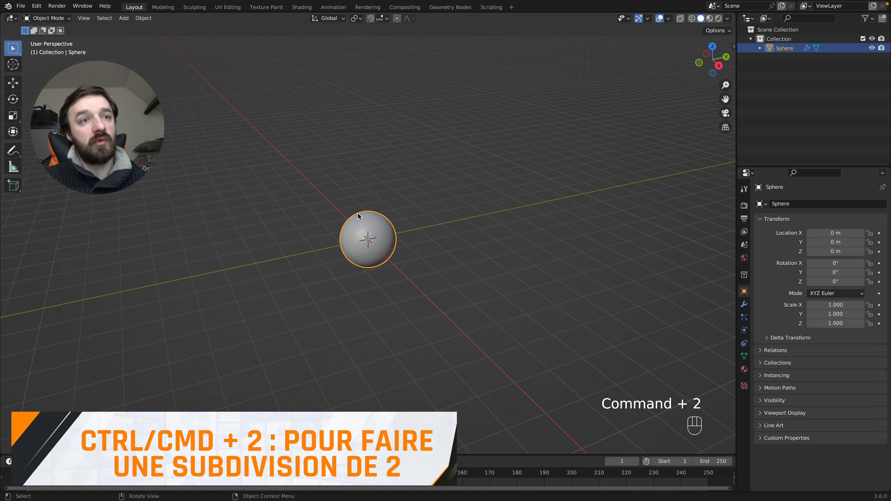
pyautogui.rightClick(367, 235)
pyautogui.click(338, 233)
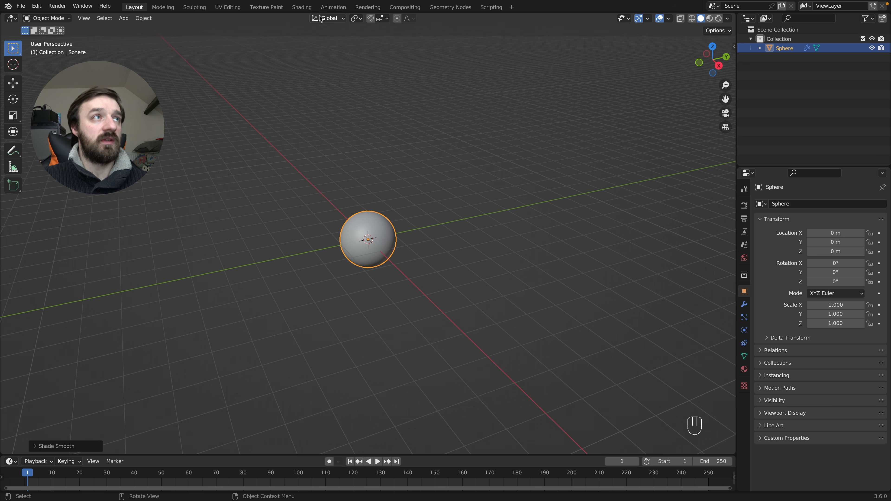
# Switch to the Shading workspace and create a new material for the sphere
pyautogui.click(305, 8)
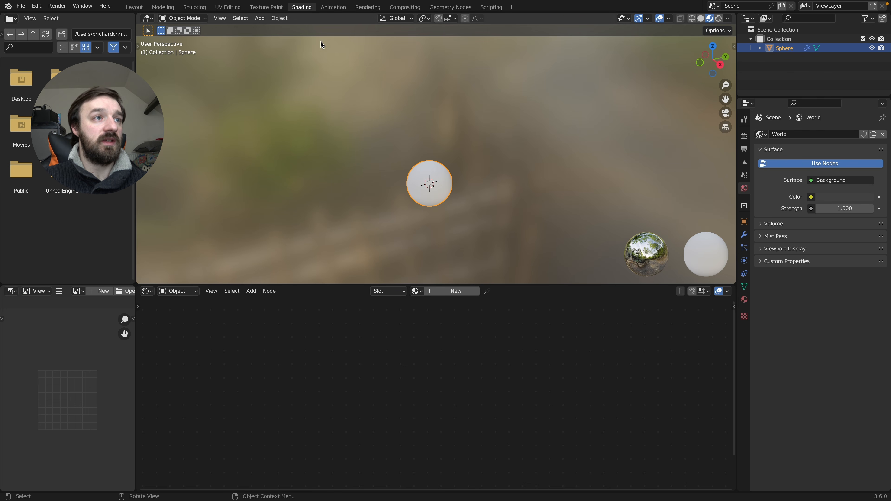
pyautogui.click(462, 292)
pyautogui.scroll(-6, 373, 355)
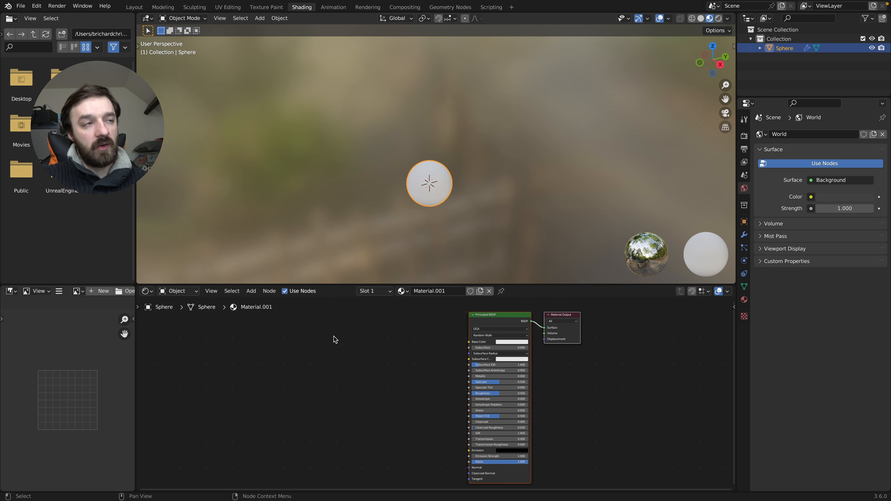
# Add a Noise Texture node to the material, placed well before the Principled BSDF
pyautogui.hotkey('shift', 'a')
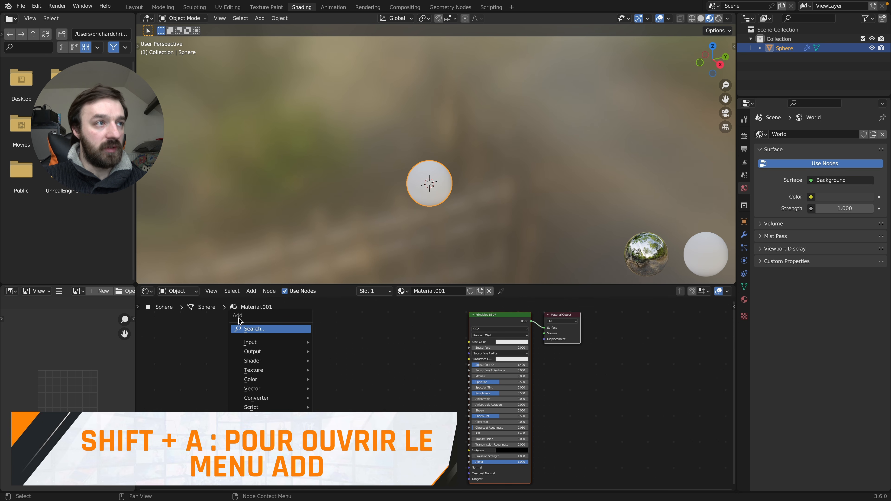
pyautogui.click(252, 330)
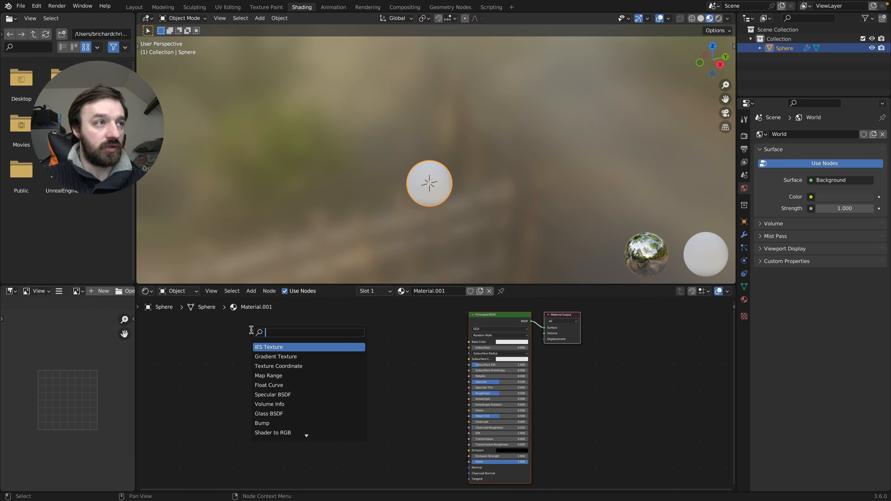
pyautogui.write('noise')
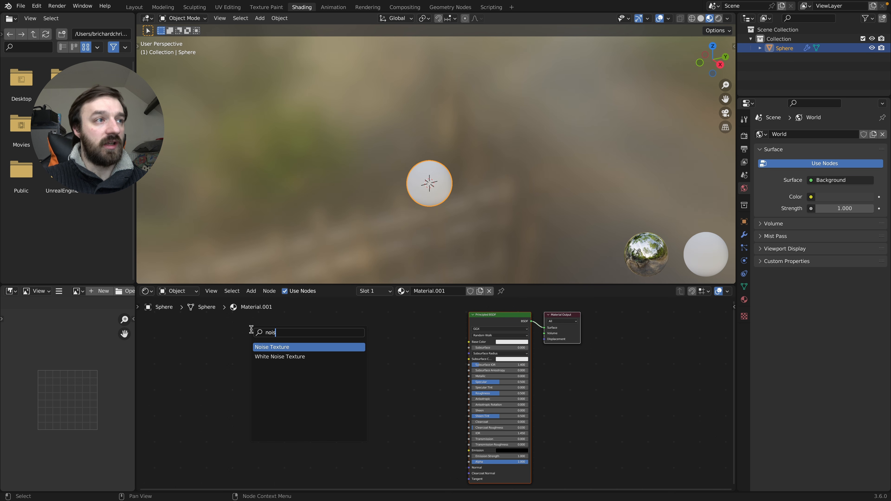
pyautogui.press('Return')
pyautogui.click(241, 326)
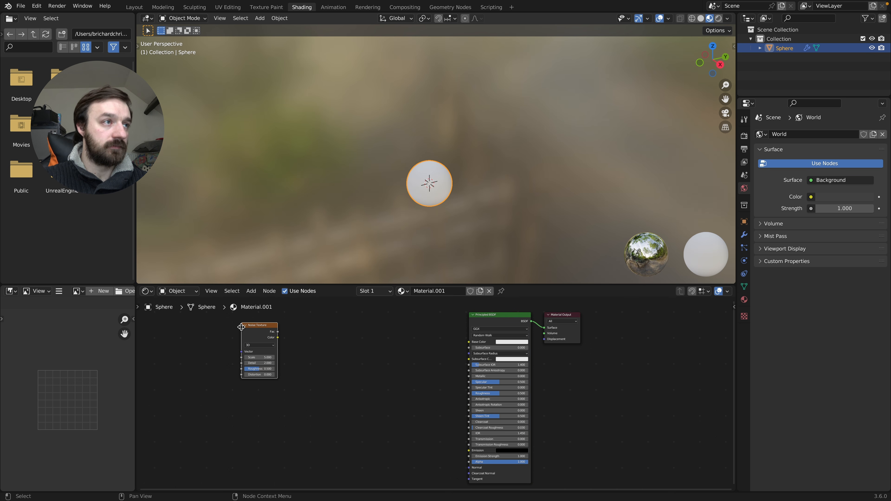
# Add a Voronoi Texture node directly below the Noise Texture node
pyautogui.hotkey('shift', 'a')
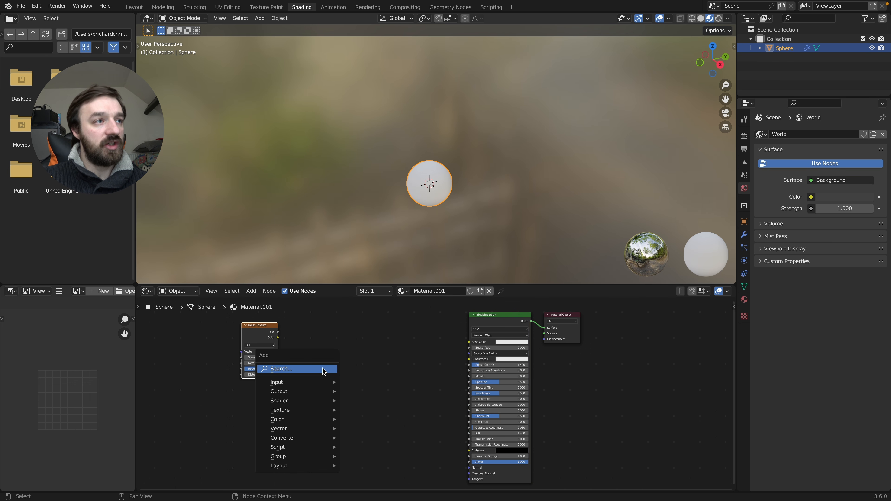
pyautogui.click(277, 369)
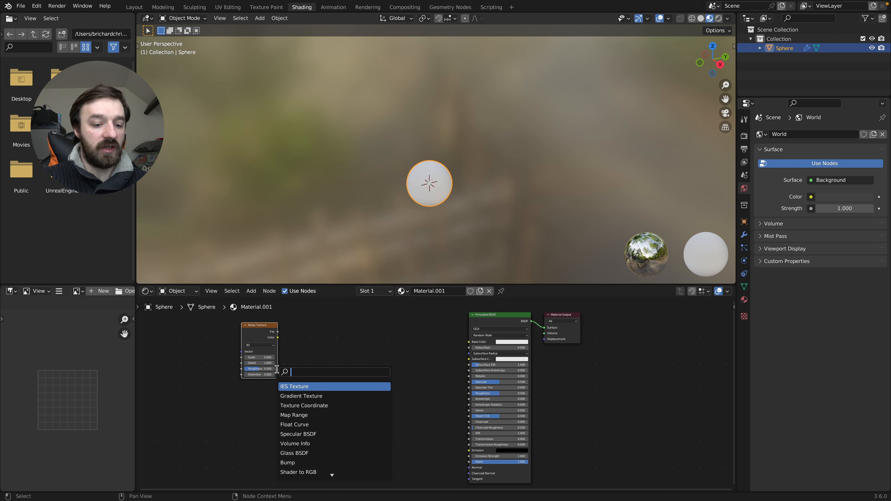
pyautogui.write('vero')
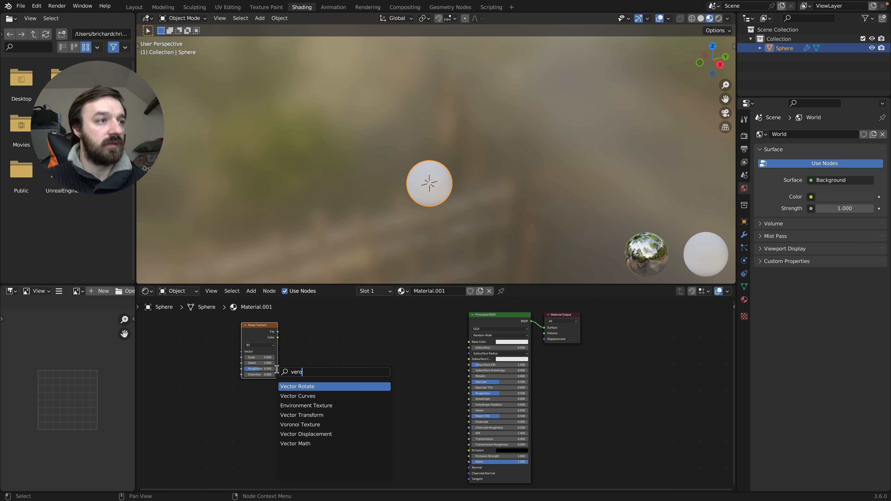
pyautogui.click(315, 425)
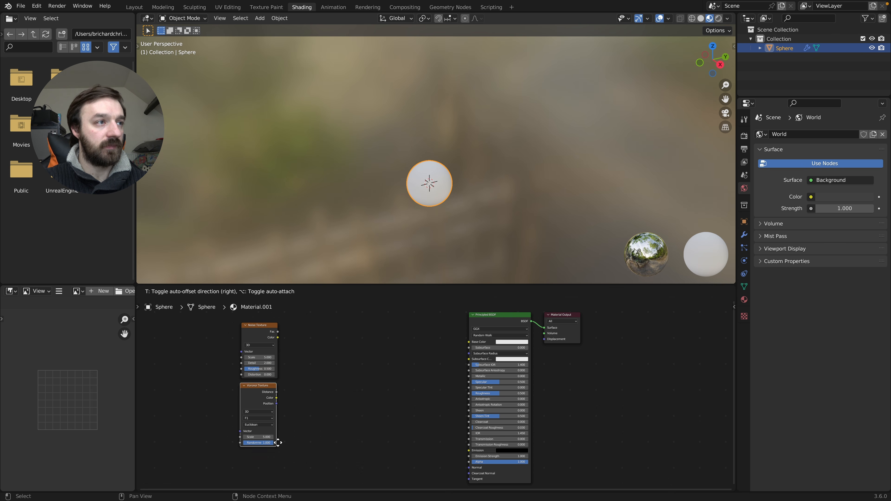
pyautogui.click(280, 445)
# Add a Musgrave Texture node directly below the Voronoi Texture node
pyautogui.hotkey('shift', 'a')
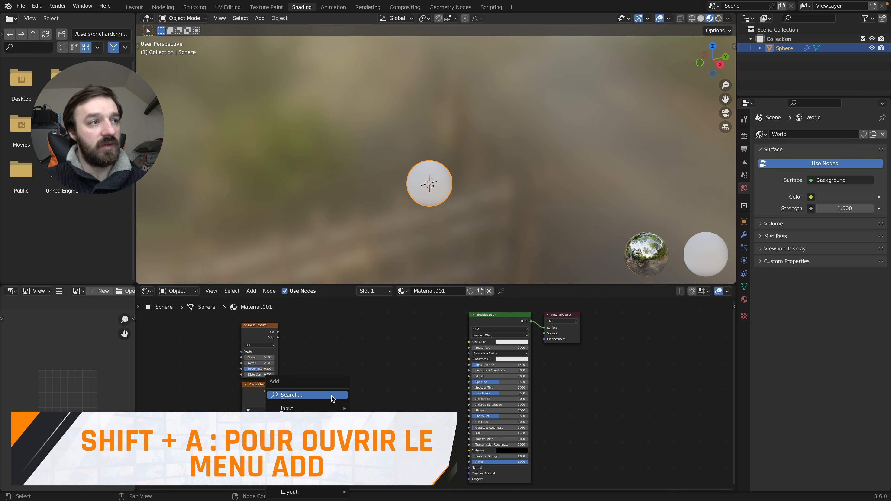
pyautogui.click(329, 396)
pyautogui.write('mus')
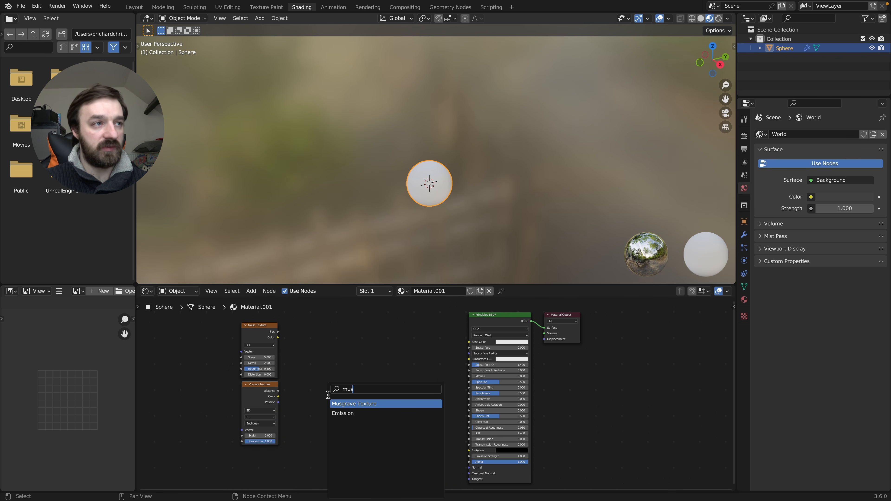
pyautogui.press('Return')
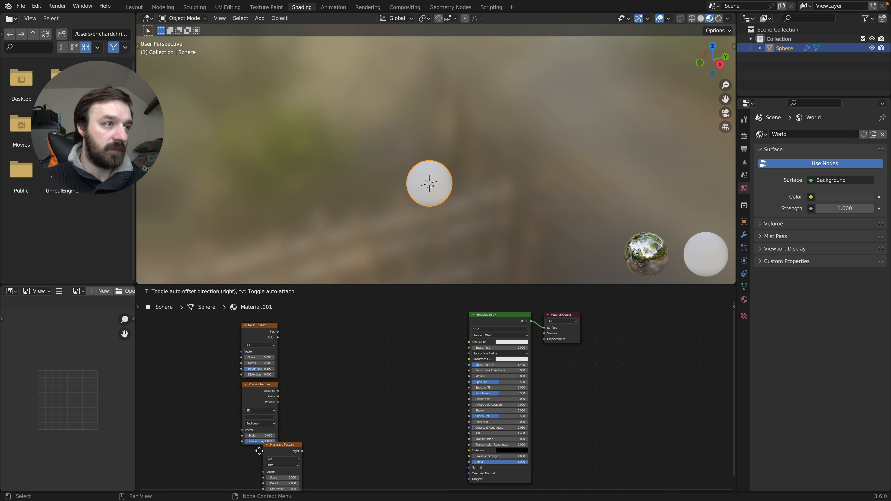
pyautogui.click(240, 452)
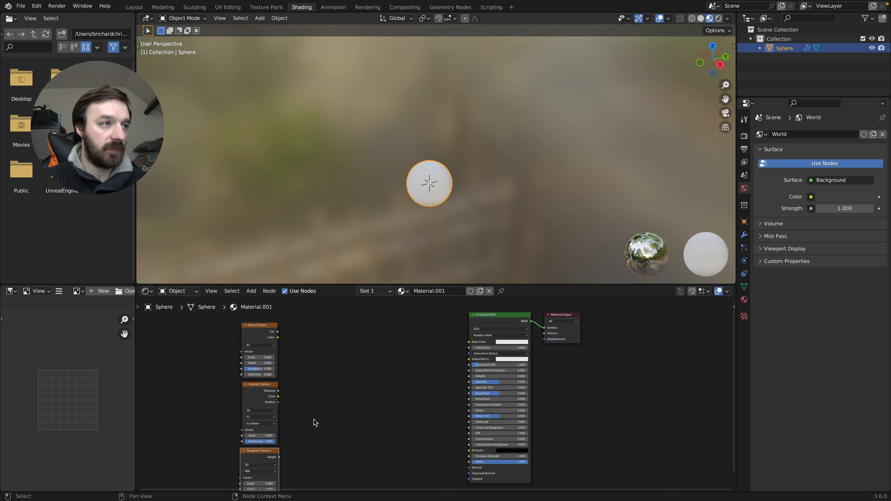
# Add a Mix Color node beside the Voronoi and Musgrave Texture nodes
pyautogui.hotkey('shift', 'a')
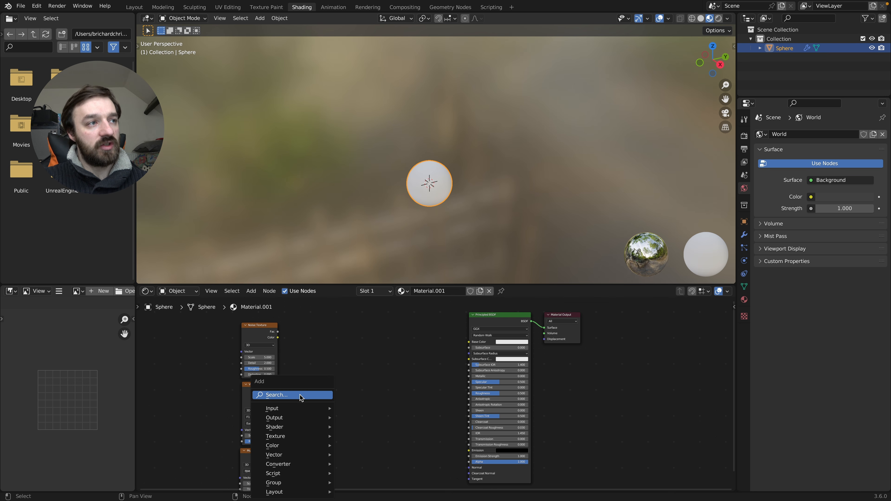
pyautogui.click(273, 394)
pyautogui.write('mix')
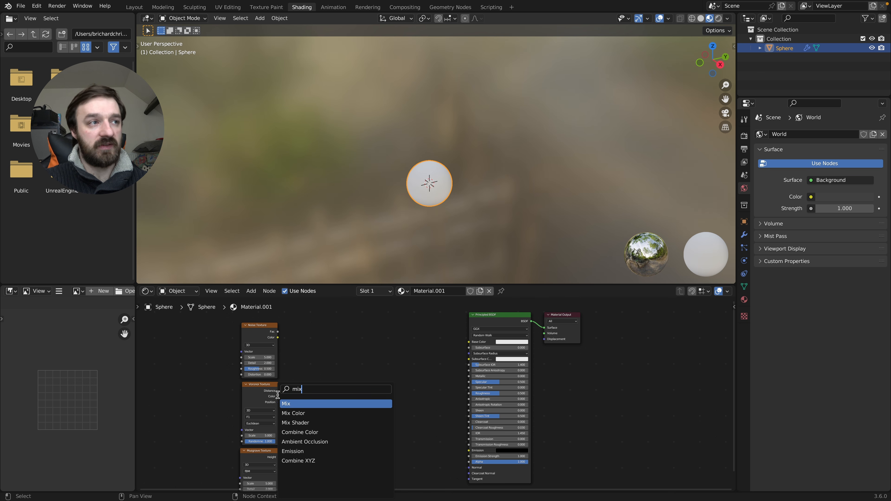
pyautogui.click(294, 413)
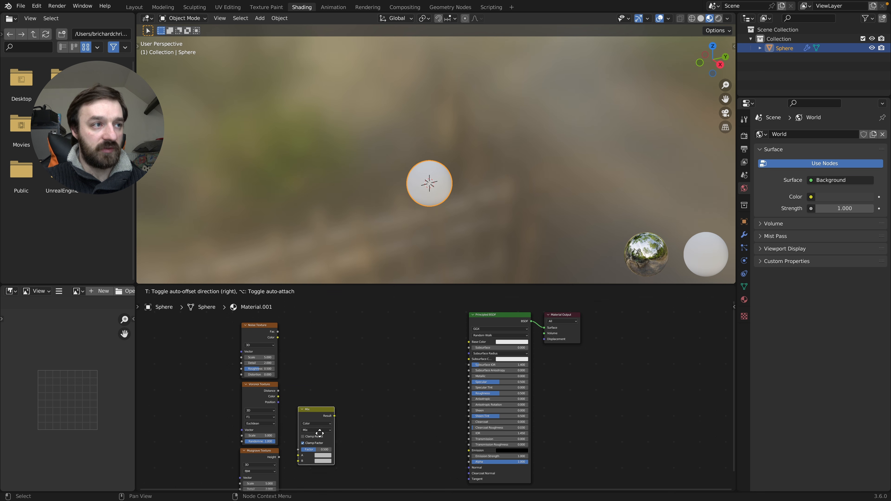
pyautogui.click(305, 417)
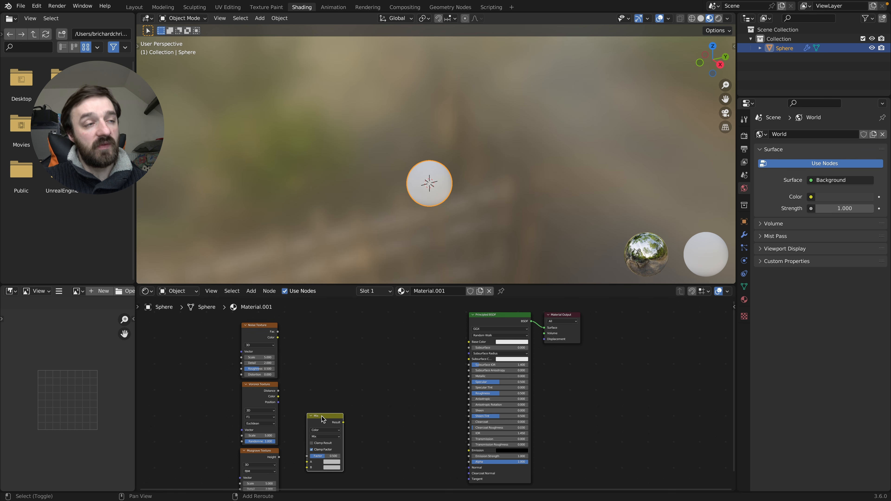
# Duplicate the Mix Color node and place the copy above it, between the Noise Texture and the Principled BSDF
pyautogui.hotkey('shift', 'd')
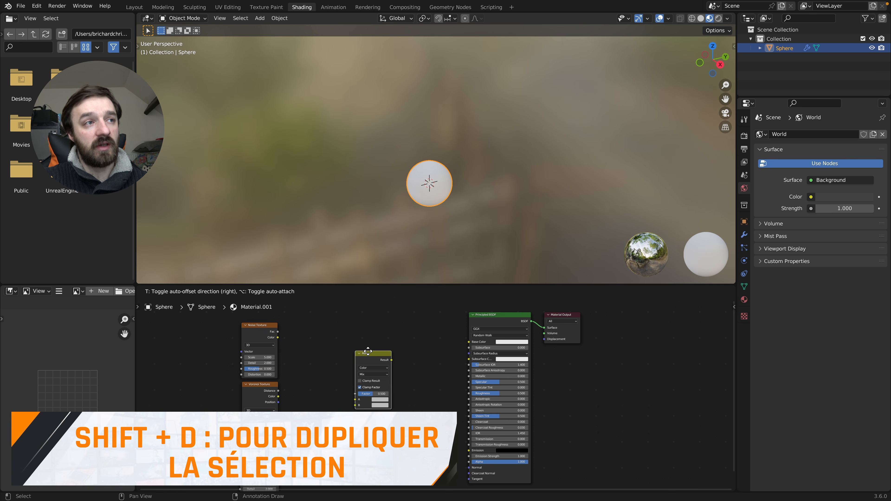
pyautogui.click(373, 334)
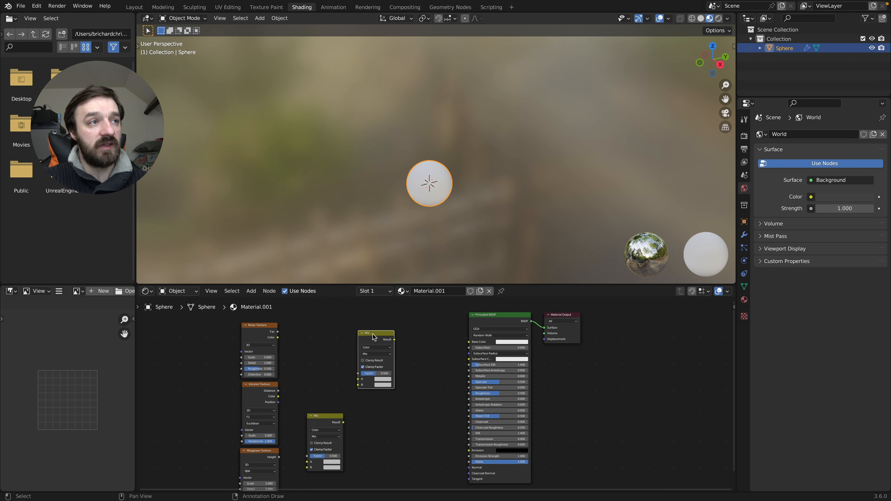
pyautogui.click(258, 329)
pyautogui.click(323, 417)
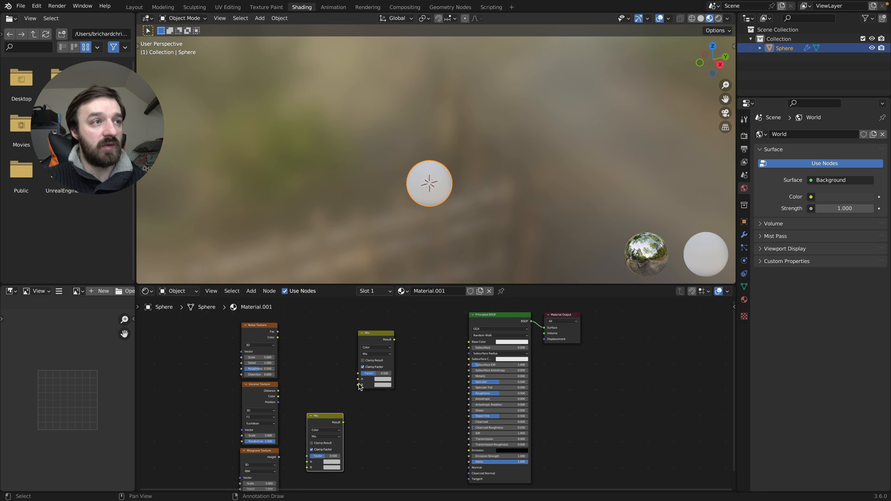
pyautogui.click(372, 336)
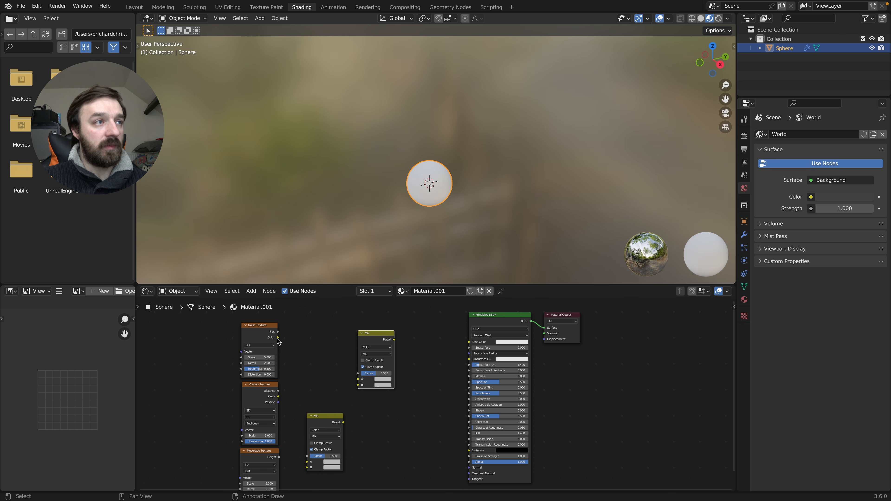
# Connect the Noise Texture's Color to the upper Mix node's B input and the lower Mix node's Result to its A input
pyautogui.moveTo(278, 337); pyautogui.dragTo(360, 387)
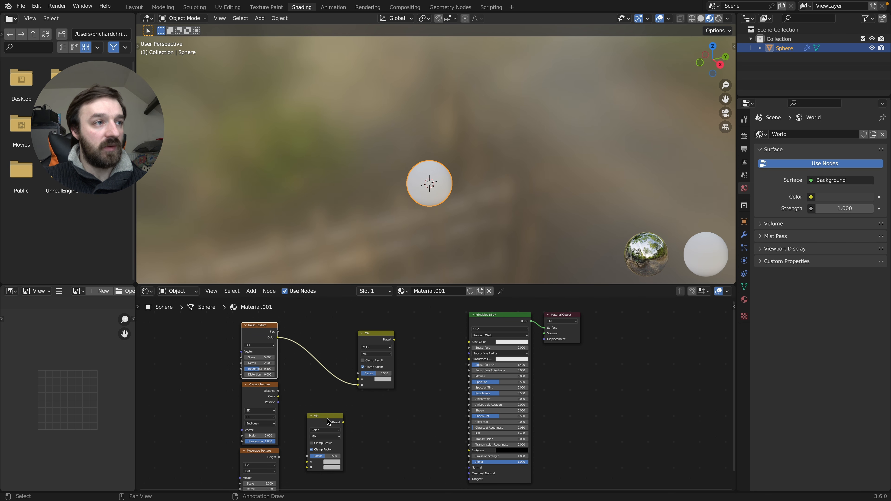
pyautogui.click(341, 423)
pyautogui.moveTo(344, 423); pyautogui.dragTo(357, 380)
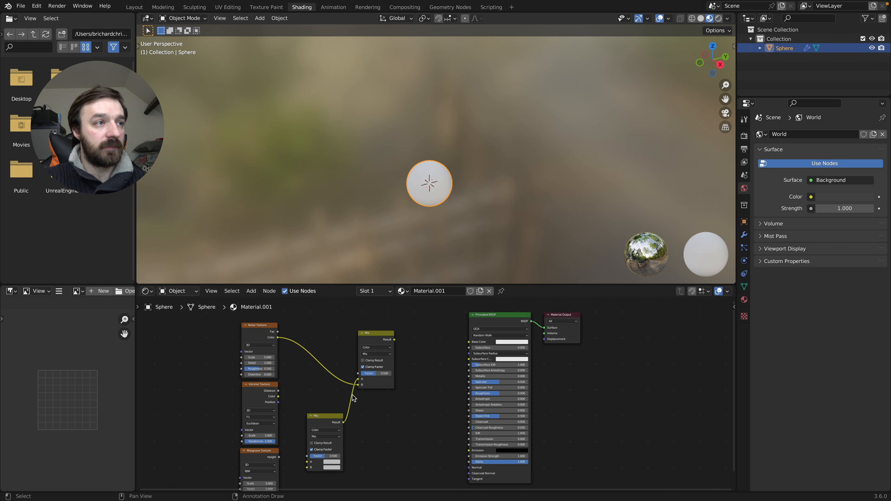
# Connect the Voronoi Texture's Distance to the lower Mix node's Factor and the Musgrave Texture's Height to its A input
pyautogui.scroll(-2, 305, 406)
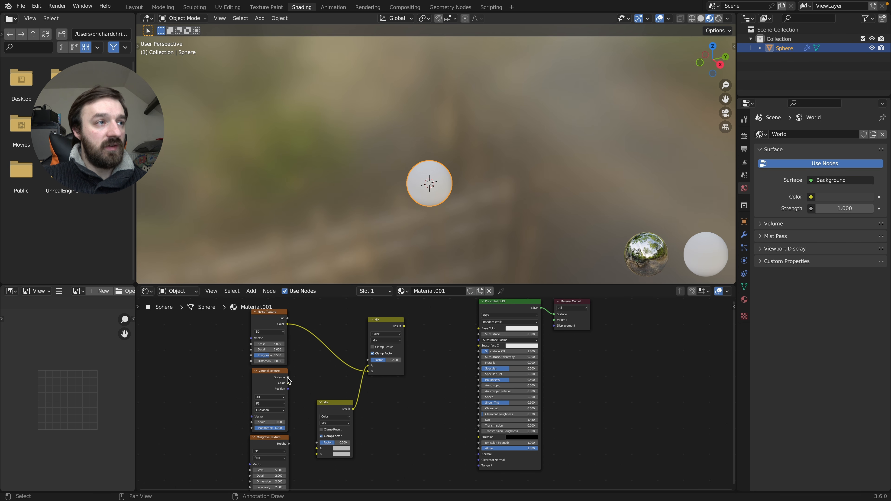
pyautogui.moveTo(288, 378); pyautogui.dragTo(318, 439)
pyautogui.scroll(-2, 296, 442)
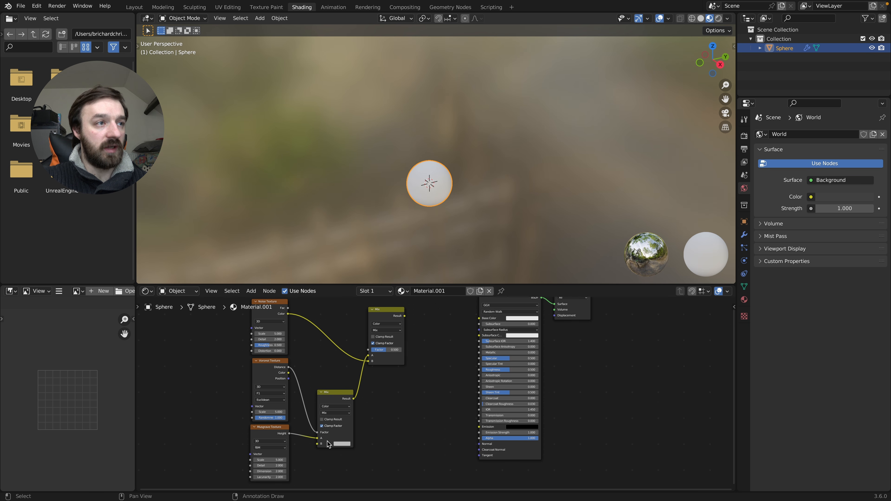
# Set the upper Mix node's blending mode to Add
pyautogui.click(387, 331)
pyautogui.click(388, 337)
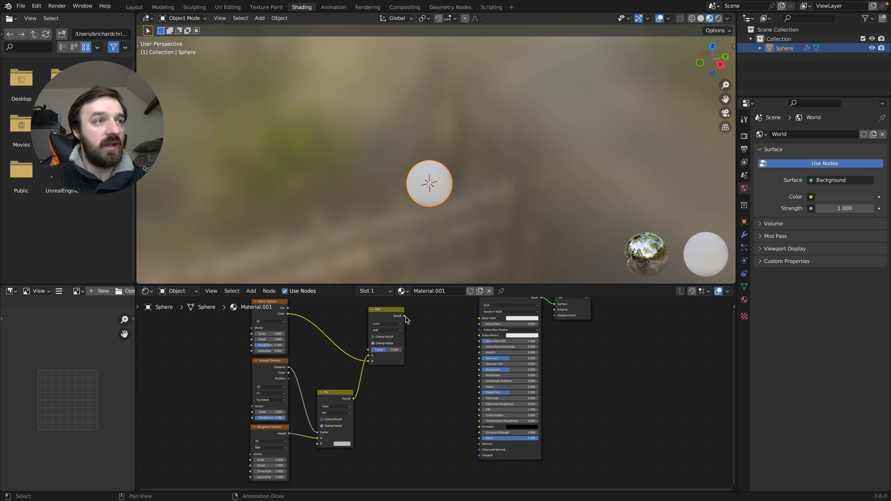
# Connect the Add node's Result to the Principled BSDF's Base Color and inspect the pattern on the sphere
pyautogui.moveTo(405, 316); pyautogui.dragTo(479, 318)
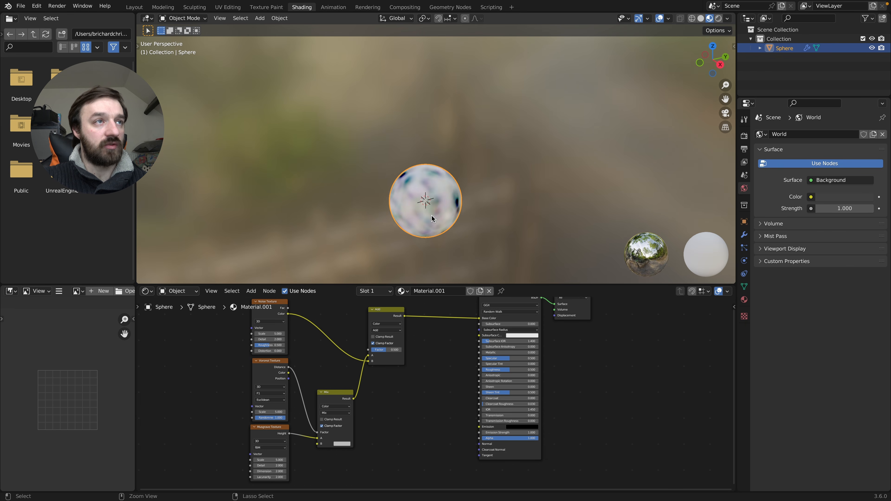
pyautogui.keyDown('ctrl'); pyautogui.scroll(3, 432, 215); pyautogui.keyUp('ctrl')
pyautogui.keyDown('shift'); pyautogui.scroll(-4, 432, 215); pyautogui.keyUp('shift')
pyautogui.hscroll(-5, 430, 214)
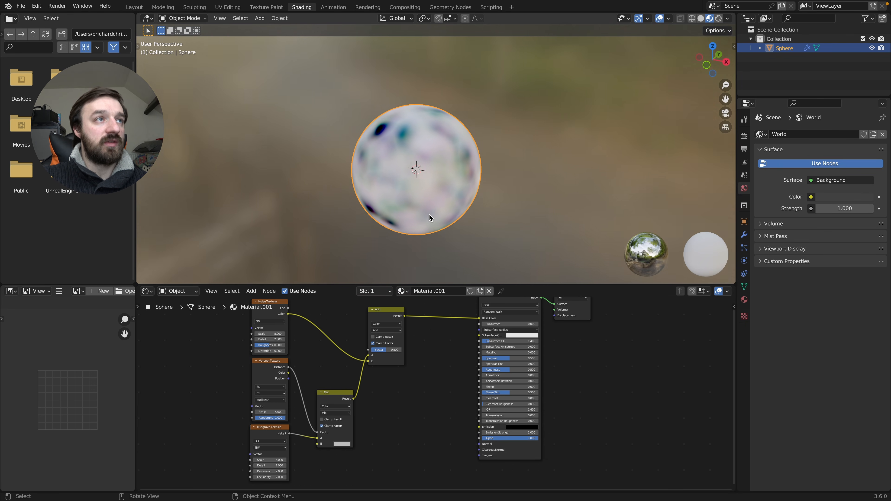
pyautogui.moveTo(430, 214); pyautogui.dragTo(415, 195, button='middle')
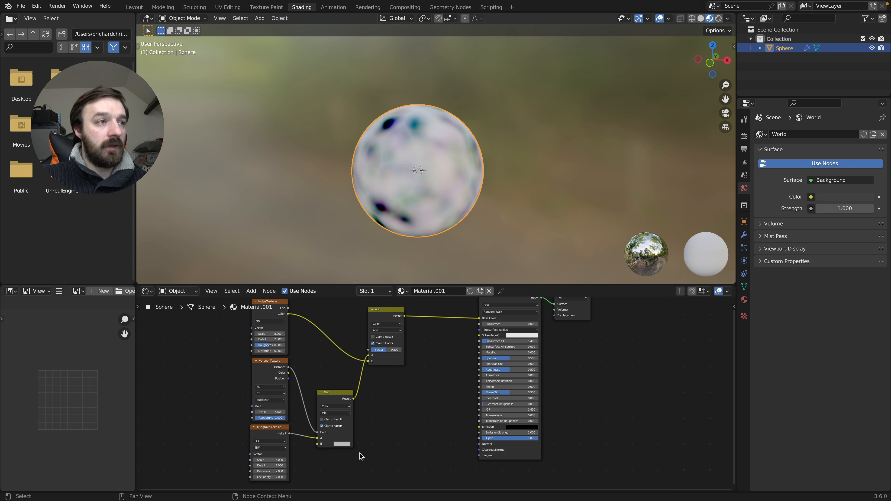
# Darken the lower Mix node's B color by setting its Value to 0.1
pyautogui.click(342, 445)
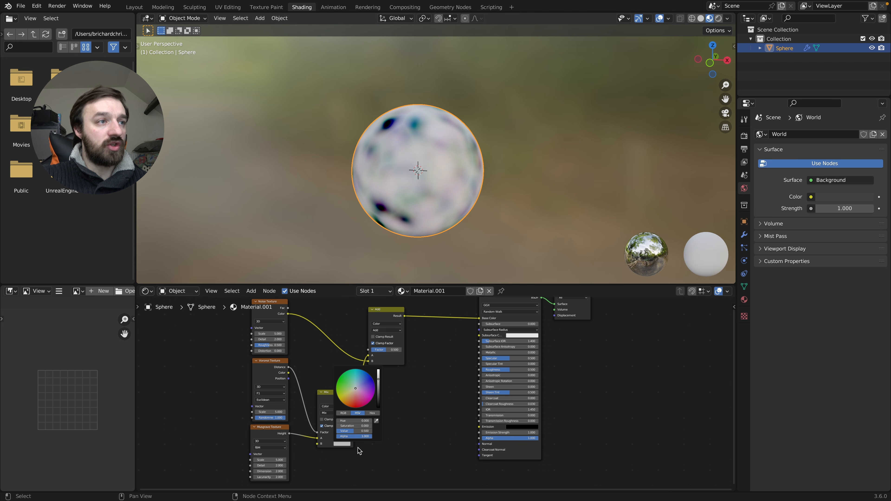
pyautogui.click(361, 431)
pyautogui.write('0')
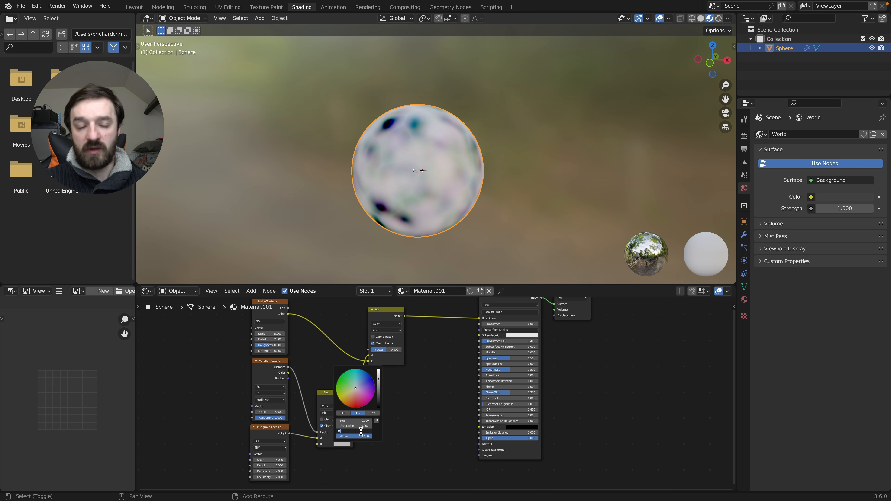
pyautogui.write('.1')
pyautogui.press('Return')
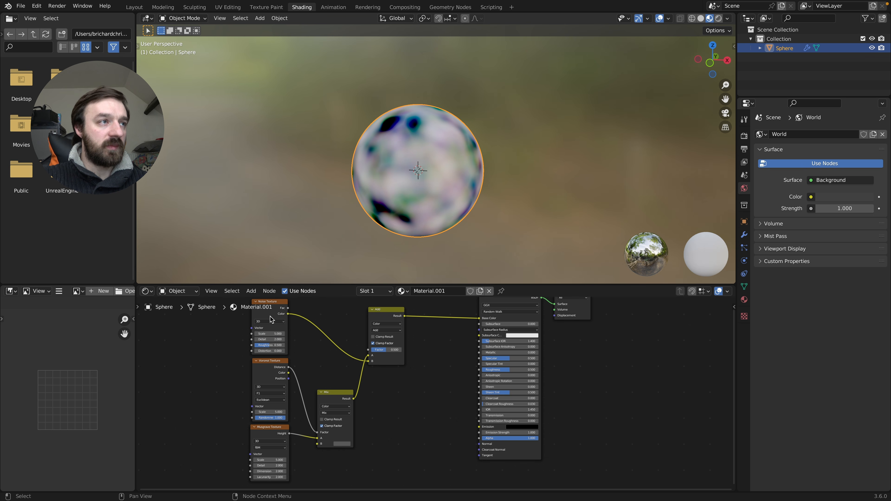
# Set the Noise Texture's Scale to 3 and Detail to 15
pyautogui.click(273, 334)
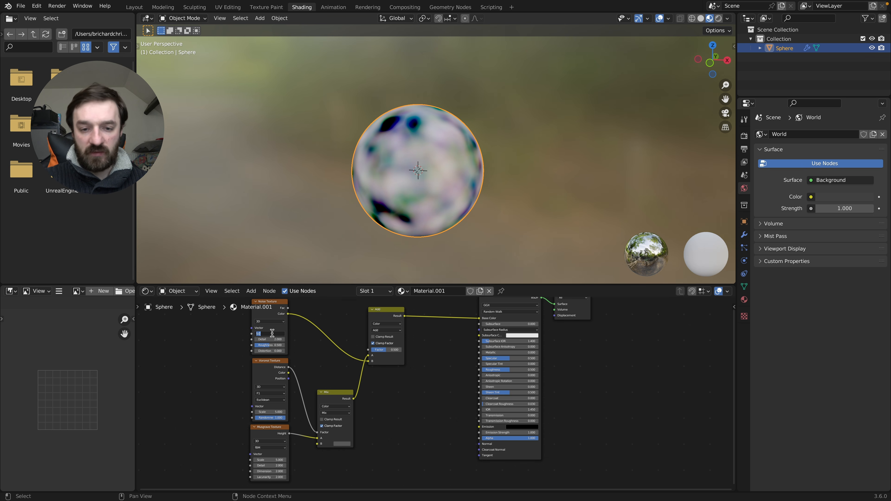
pyautogui.press('Tab')
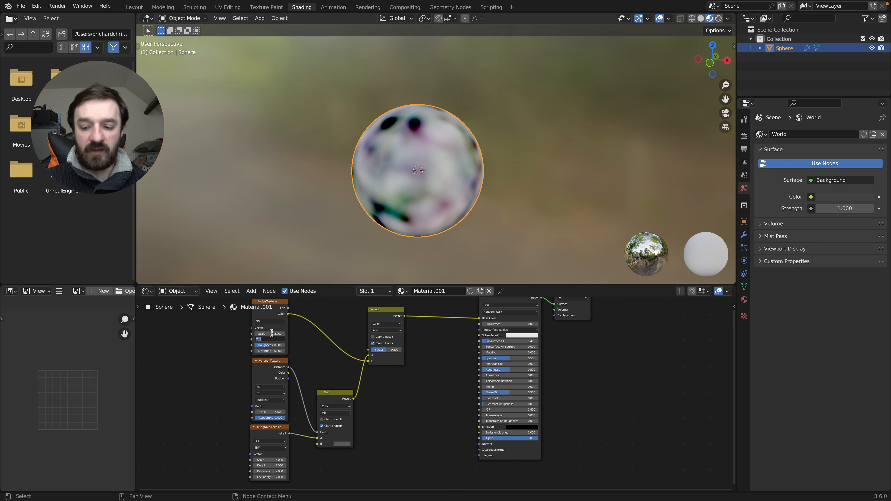
pyautogui.press('Return')
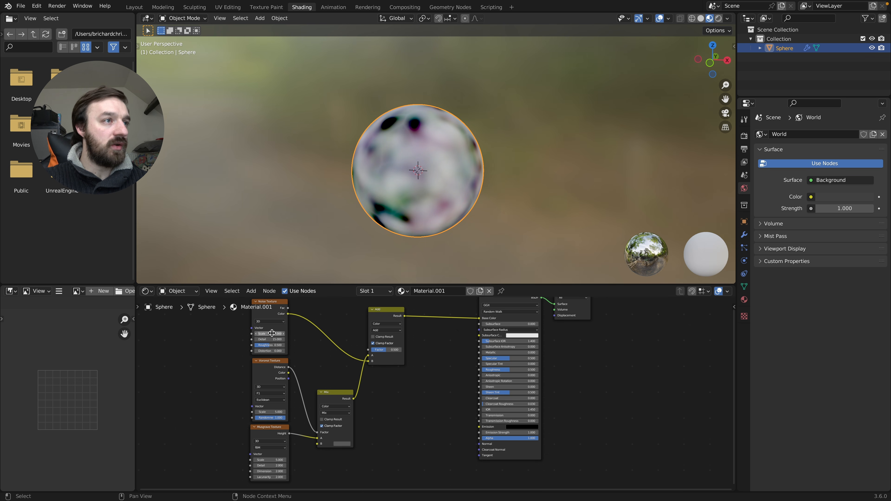
# Set the Voronoi Texture's Scale to 10
pyautogui.click(274, 364)
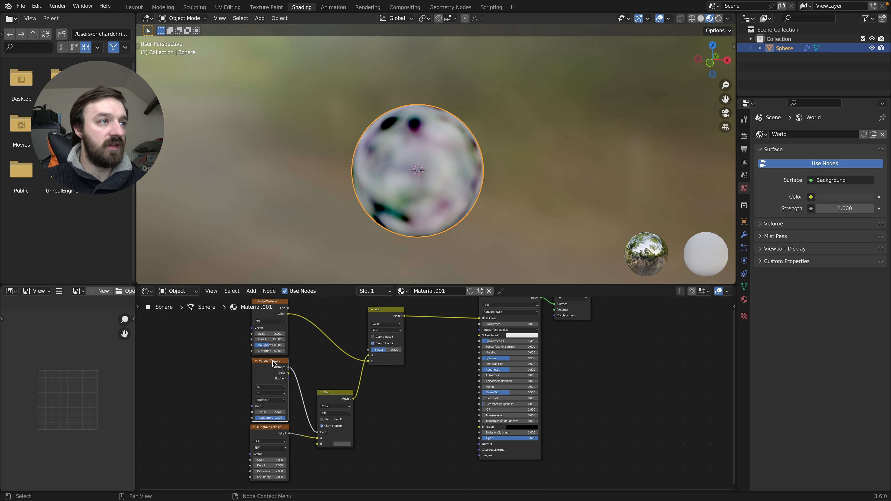
pyautogui.click(272, 411)
pyautogui.write('15')
pyautogui.press('Return')
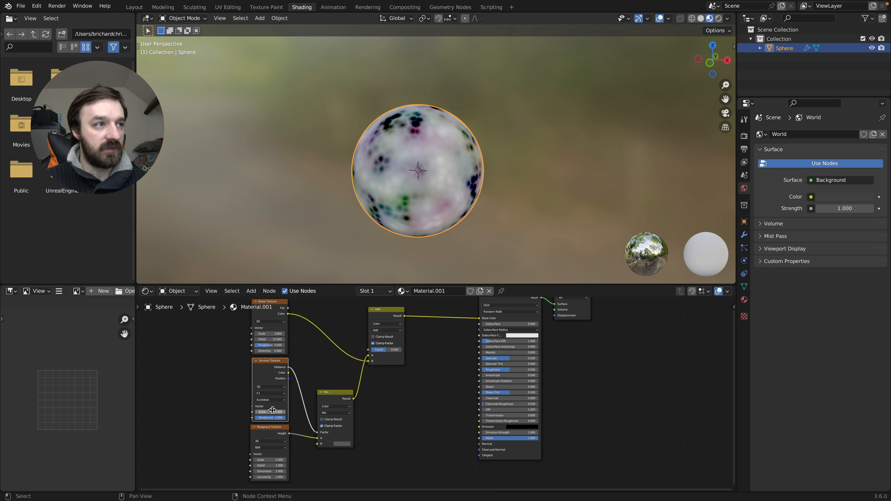
# Set the Musgrave Texture's Scale to 2, Detail to 9 and Dimension to 0
pyautogui.moveTo(262, 450); pyautogui.dragTo(263, 433, button='middle')
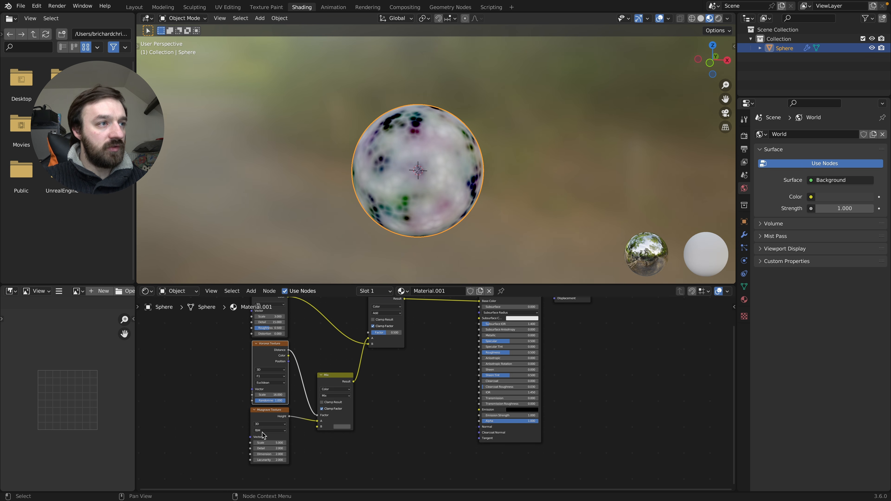
pyautogui.click(268, 413)
pyautogui.click(270, 441)
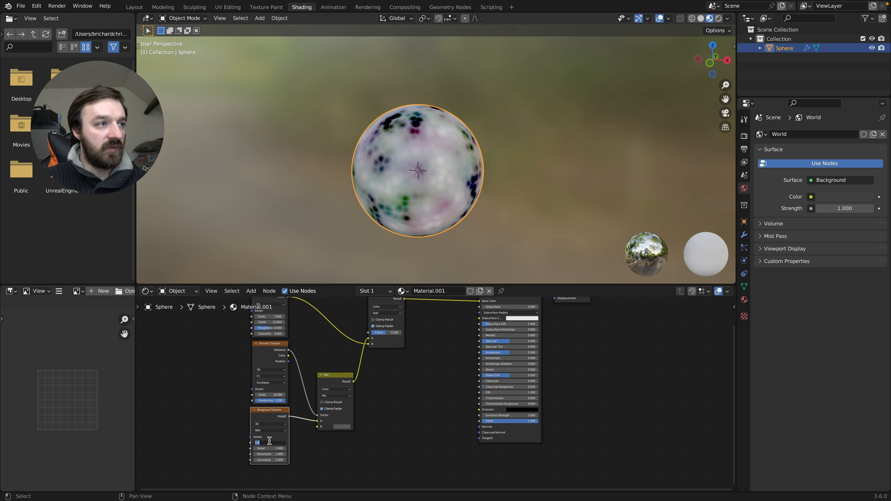
pyautogui.write('2')
pyautogui.press('Tab')
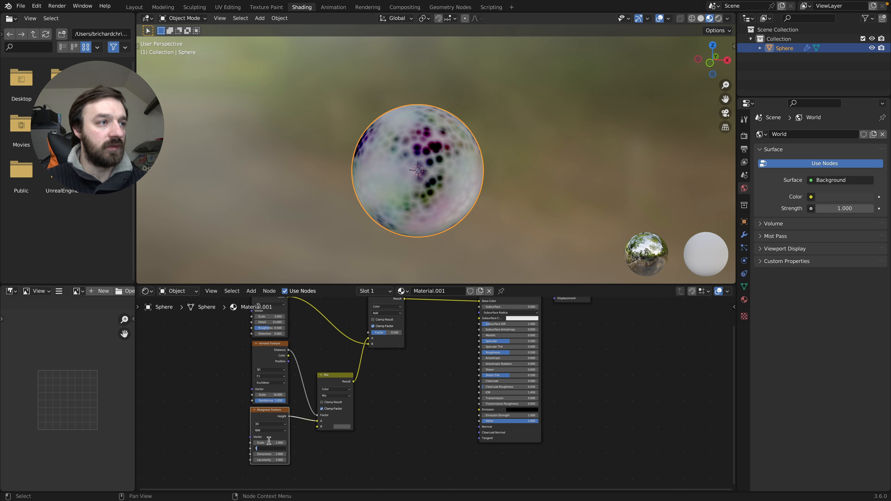
pyautogui.write('9')
pyautogui.press('Return')
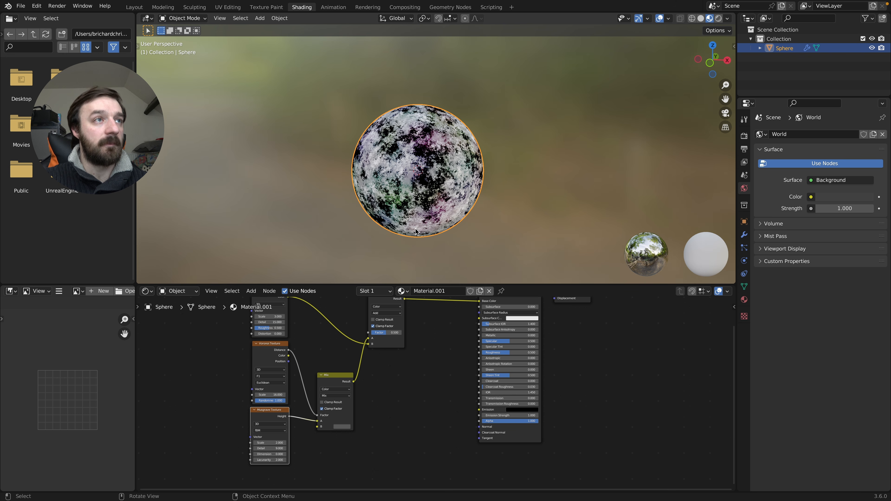
# Add a Color Ramp node and insert it on the link between the Add node and the Principled BSDF
pyautogui.scroll(5, 432, 327)
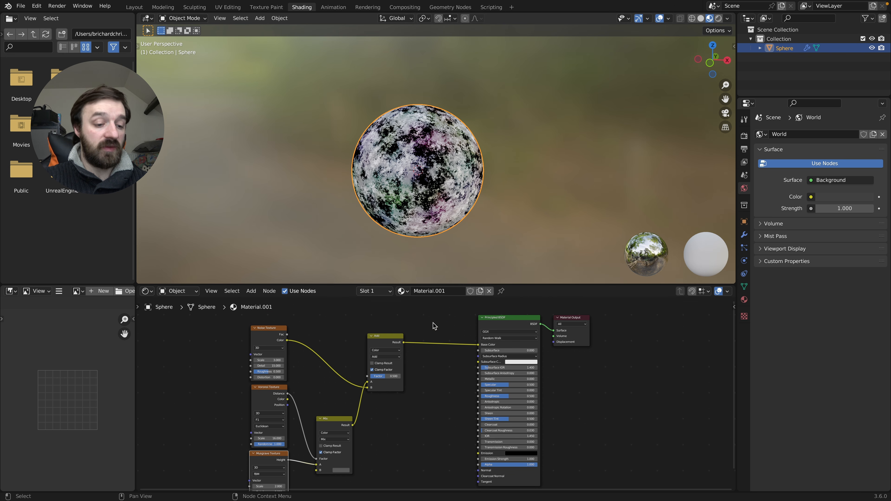
pyautogui.hotkey('shift', 'a')
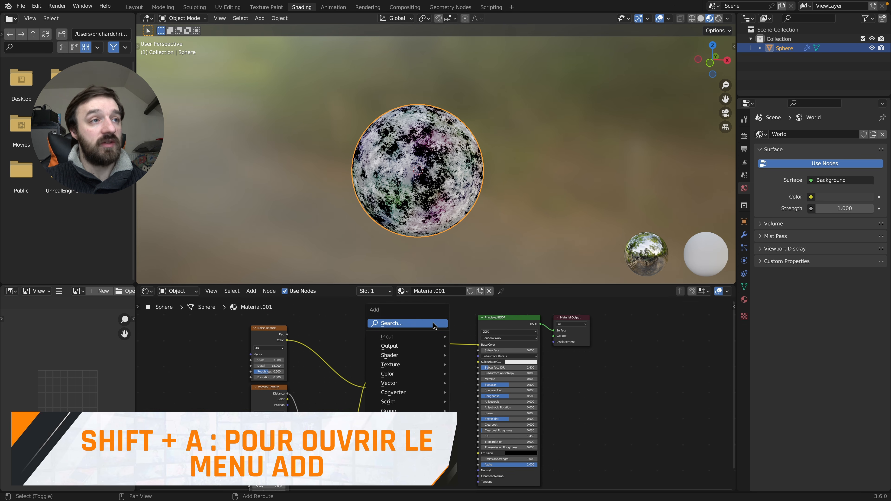
pyautogui.click(390, 324)
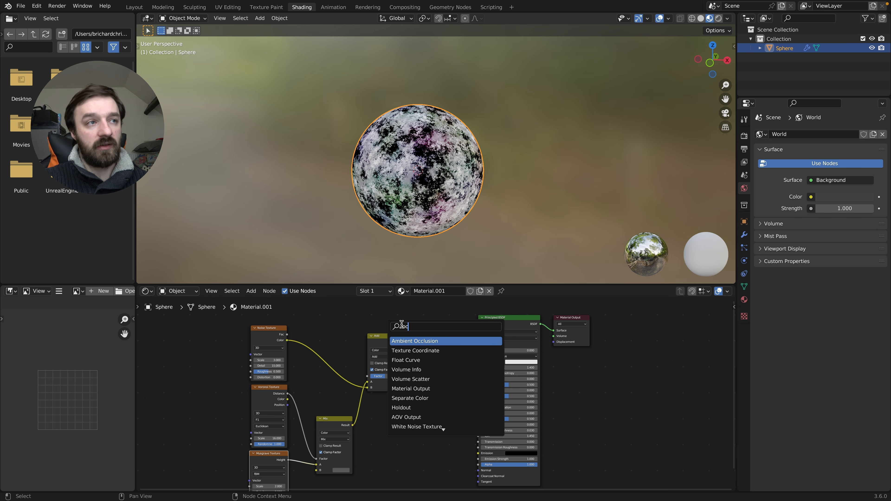
pyautogui.write('colo')
pyautogui.press('Down')
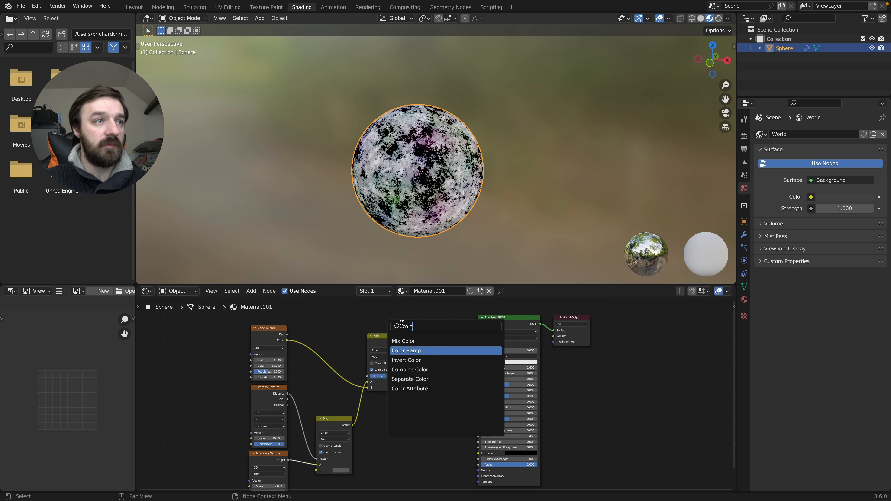
pyautogui.press('Return')
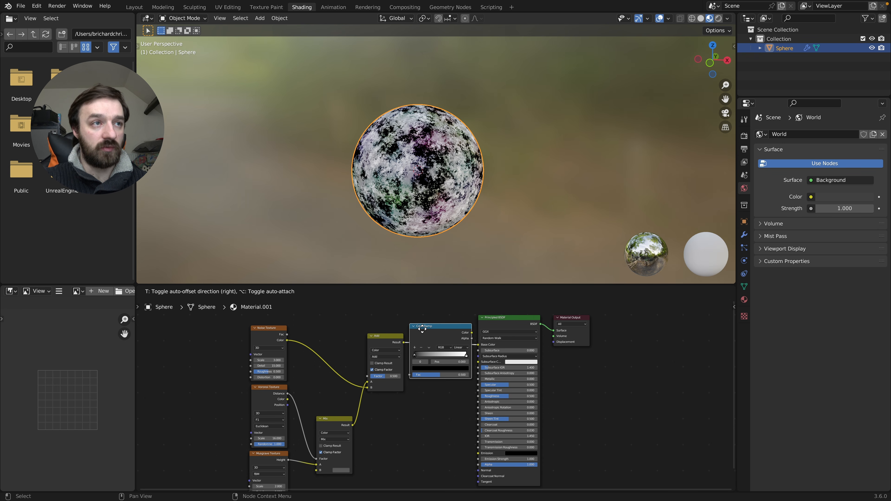
pyautogui.click(423, 328)
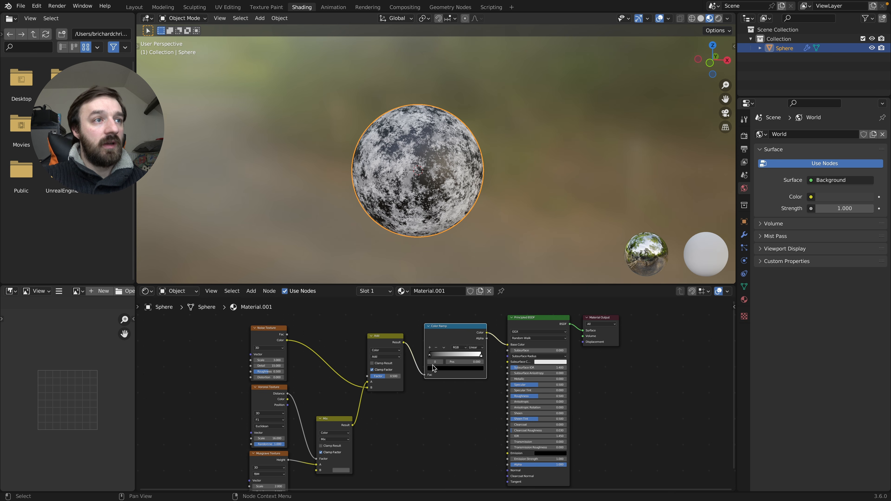
# Lighten the Color Ramp's black stop to a dark grey with a Value of 0.2
pyautogui.click(444, 369)
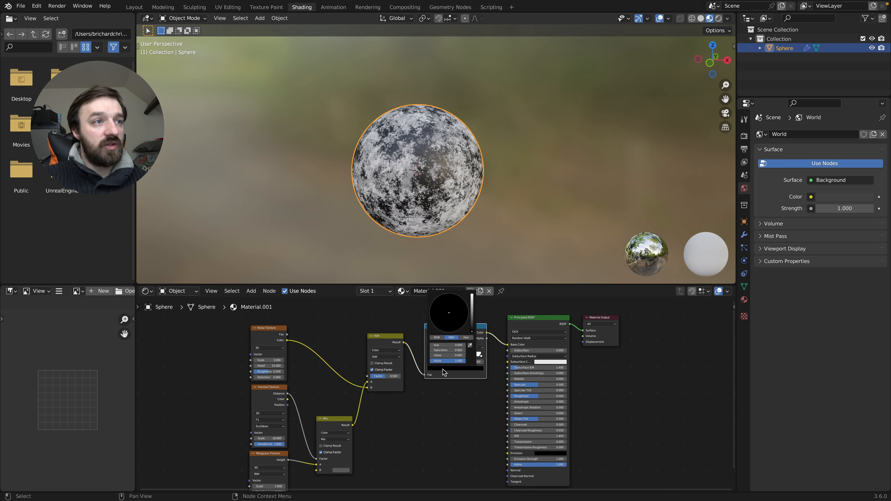
pyautogui.click(440, 357)
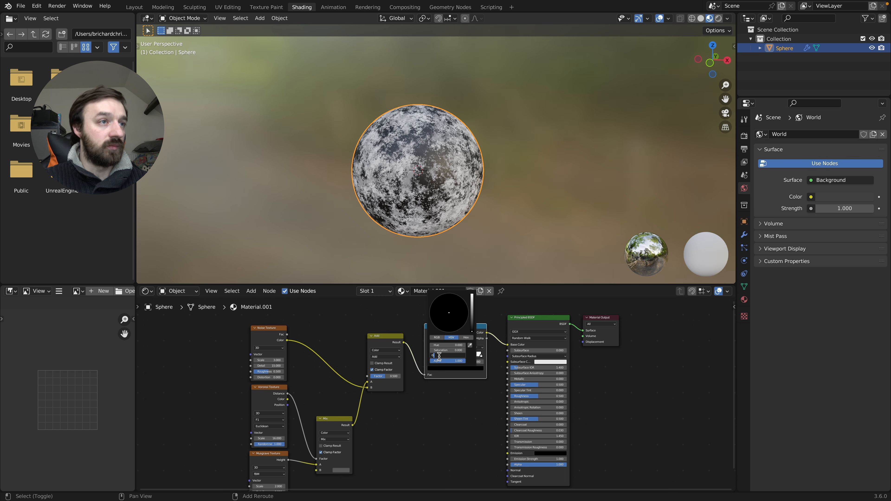
pyautogui.write('0.2')
pyautogui.press('Return')
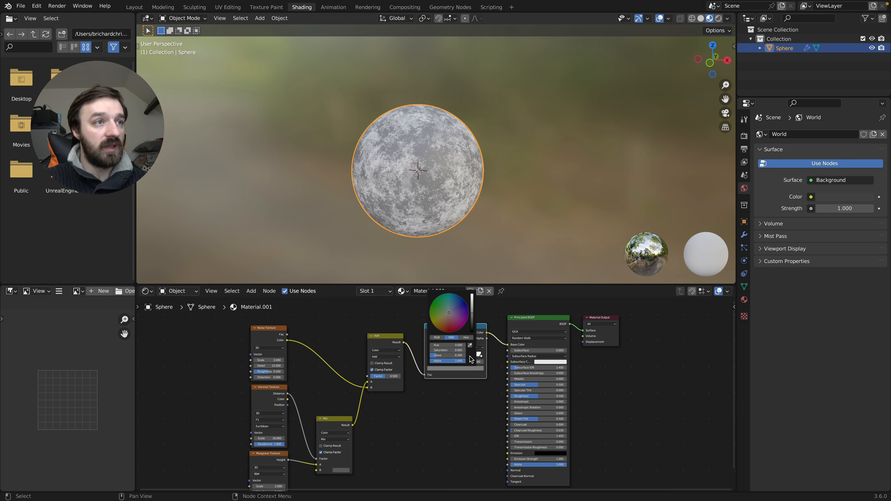
# Darken the Color Ramp's white stop to a grey with a Value of 0.5
pyautogui.click(482, 356)
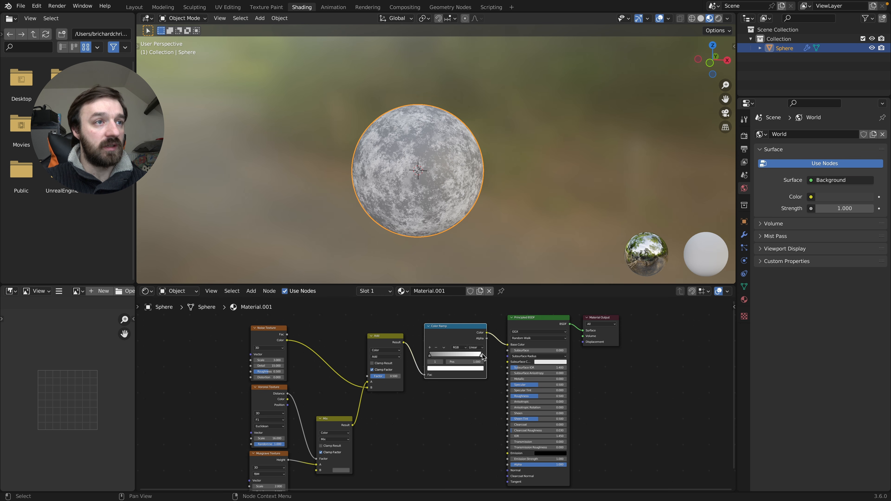
pyautogui.click(477, 369)
pyautogui.click(458, 356)
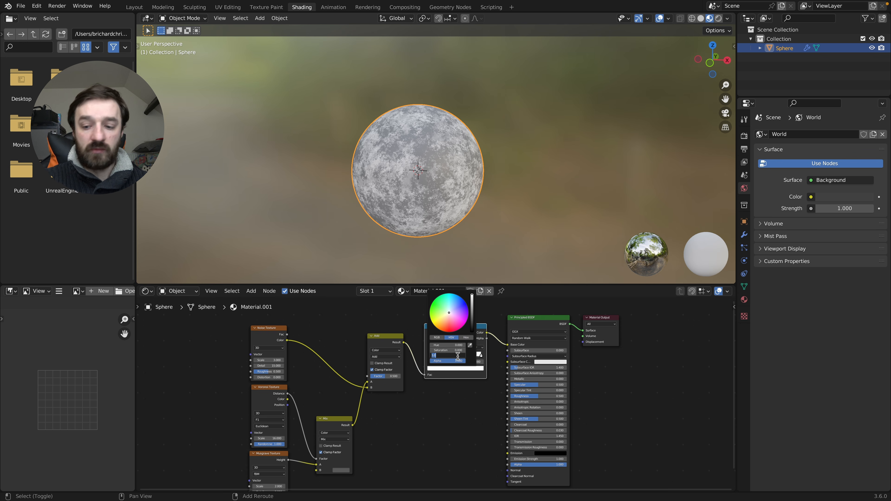
pyautogui.write('0.5')
pyautogui.press('Return')
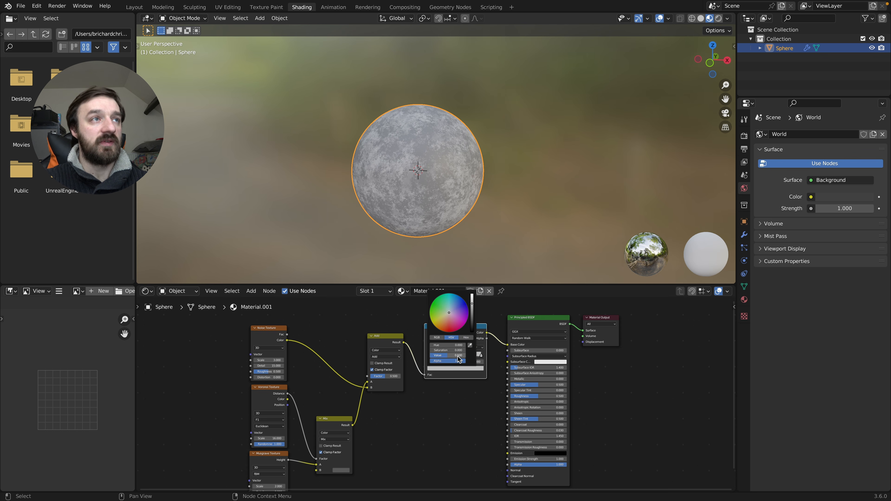
# Move the texture and mix nodes away from the Color Ramp to make room, and place a new Bump node below the ramp
pyautogui.moveTo(244, 327); pyautogui.dragTo(375, 454)
pyautogui.moveTo(386, 347); pyautogui.dragTo(346, 348)
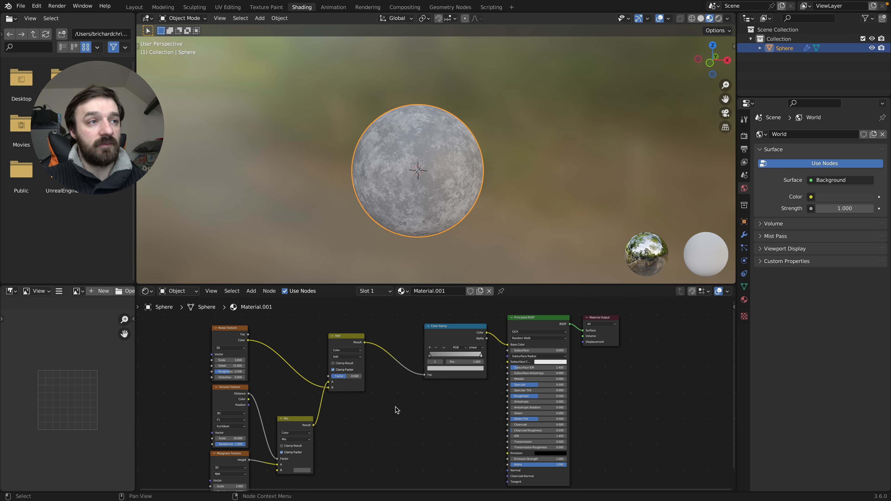
pyautogui.hotkey('shift', 'a')
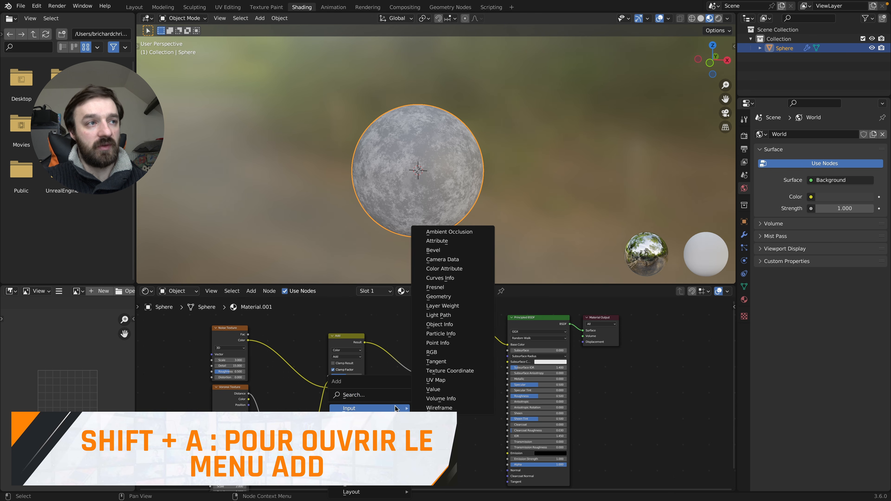
pyautogui.hotkey('shift', 'a')
pyautogui.click(361, 397)
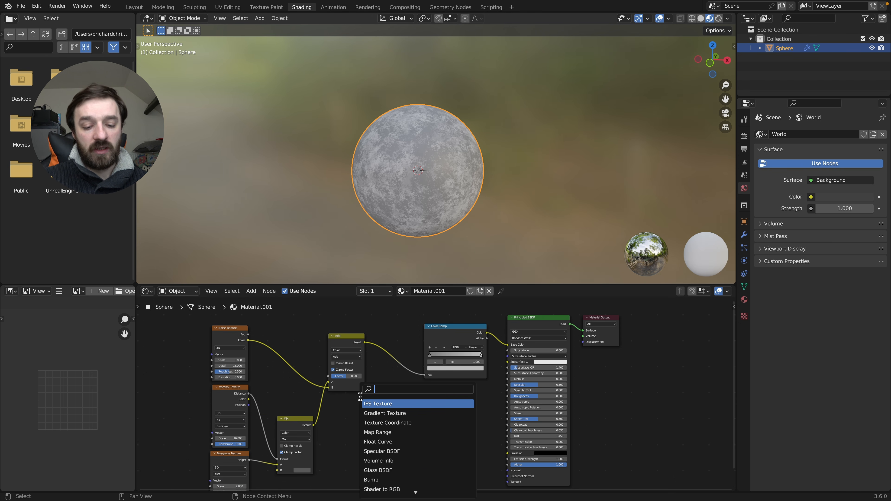
pyautogui.write('bump')
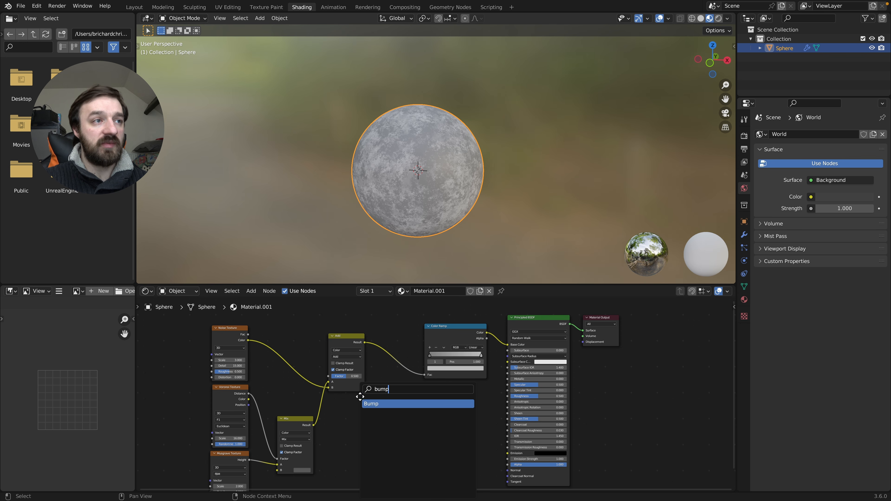
pyautogui.press('Return')
pyautogui.click(423, 433)
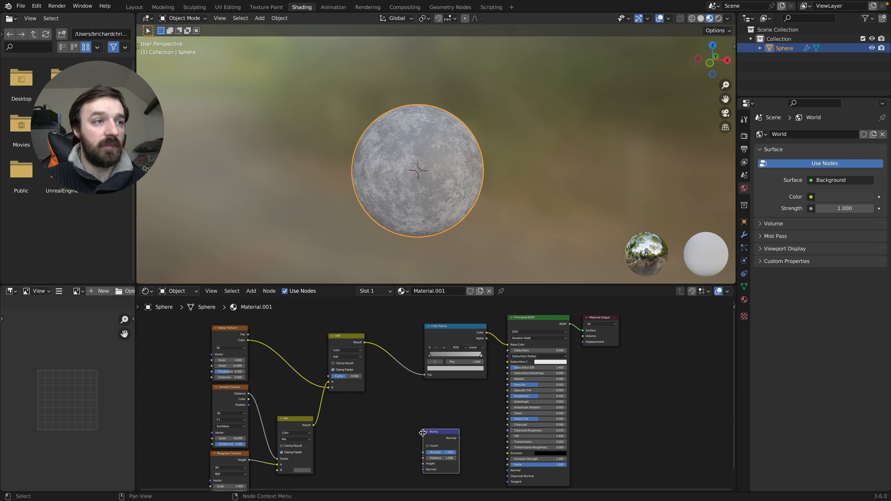
# Connect the Bump node's Normal to the Principled BSDF's Normal and the lower Mix node's Result to the Bump's Height
pyautogui.scroll(-5, 438, 404)
pyautogui.moveTo(459, 369); pyautogui.dragTo(508, 401)
pyautogui.moveTo(440, 366); pyautogui.dragTo(451, 368)
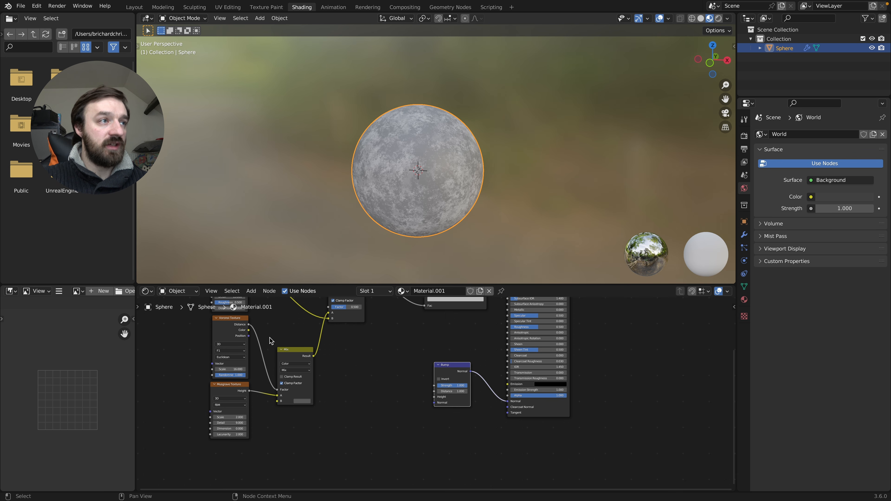
pyautogui.click(293, 351)
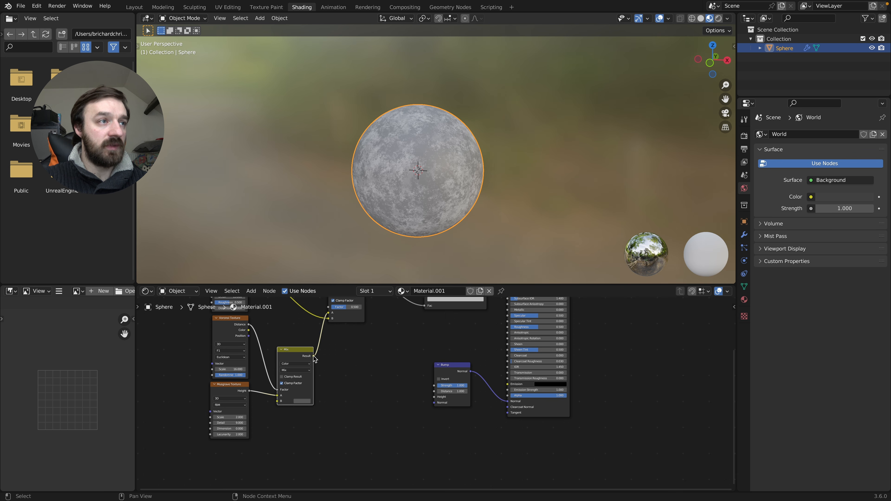
pyautogui.moveTo(314, 357); pyautogui.dragTo(445, 399)
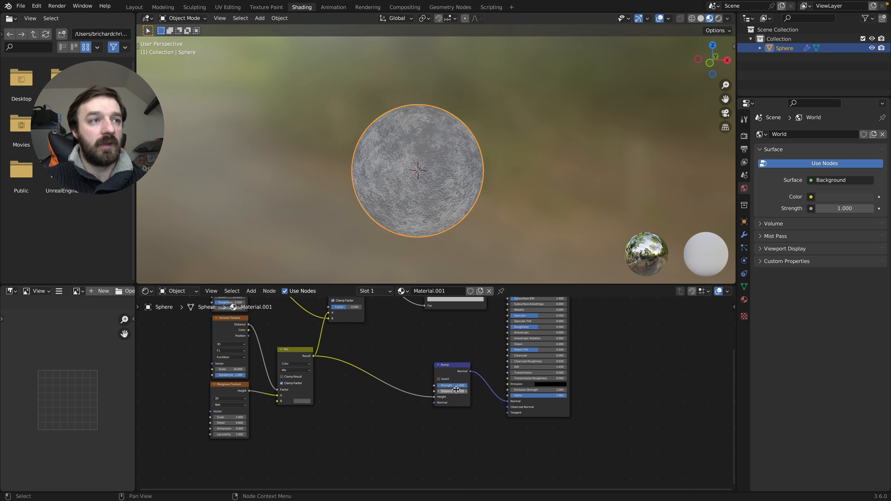
# Set the Bump node's Strength to 0.5
pyautogui.write('0')
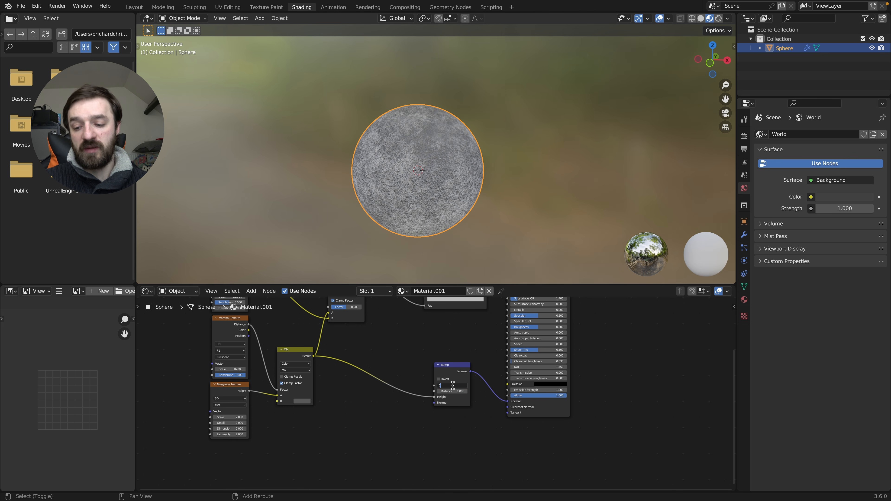
pyautogui.write('.5')
pyautogui.press('Return')
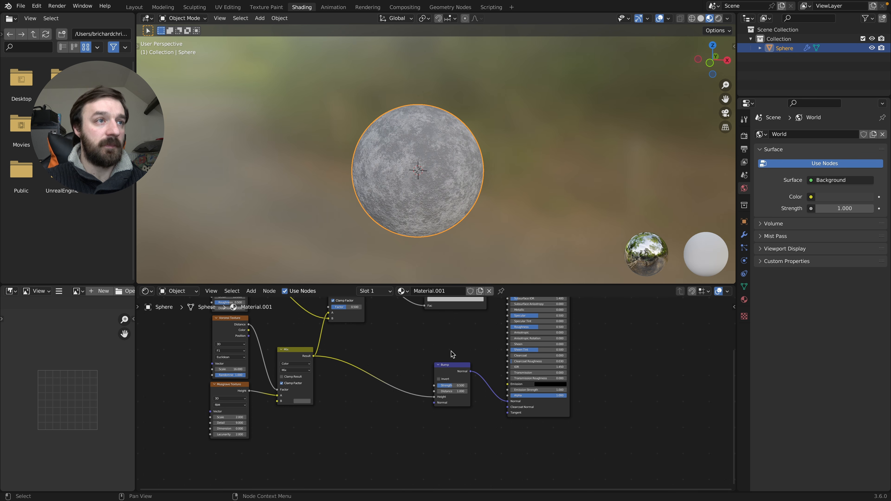
# Duplicate the Bump node below the original and connect the copy's Normal output to the original Bump's Normal input
pyautogui.click(453, 366)
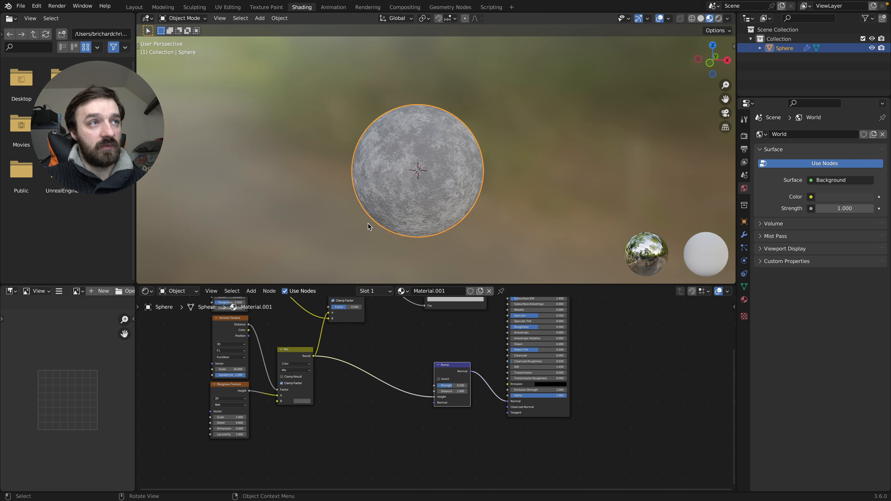
pyautogui.hotkey('shift', 'd')
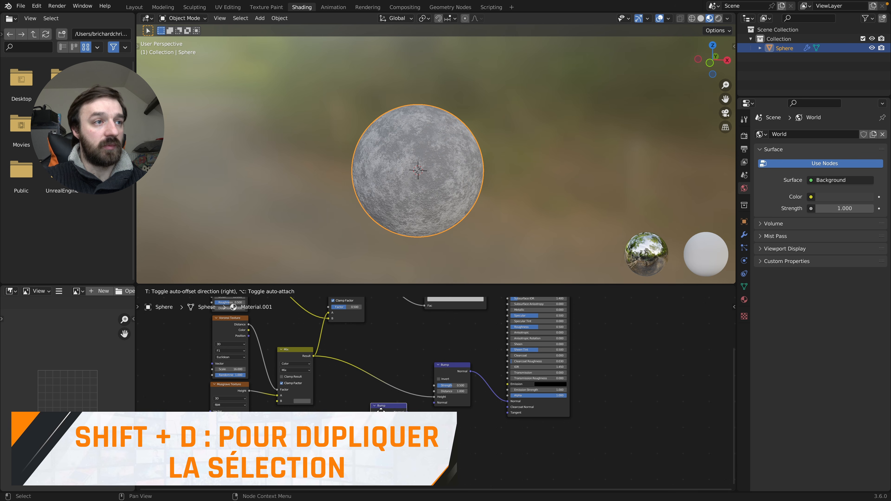
pyautogui.click(374, 420)
pyautogui.moveTo(399, 423); pyautogui.dragTo(435, 425)
pyautogui.hscroll(-3, 392, 408)
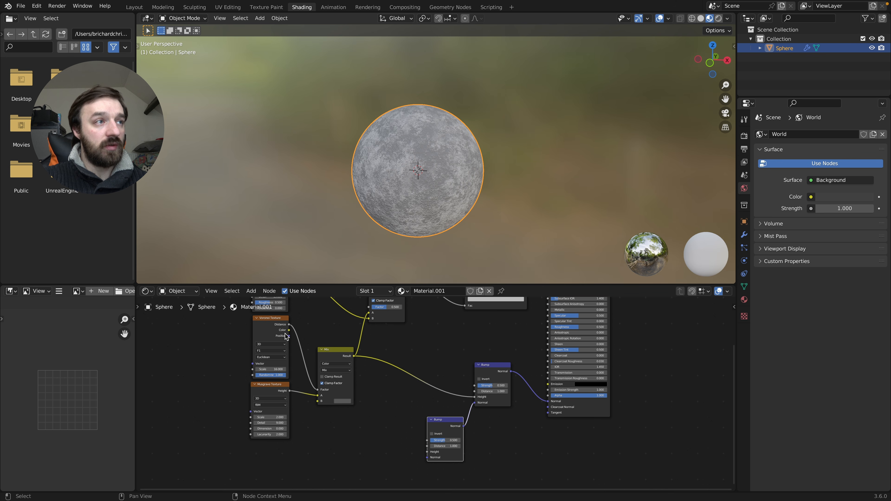
# Duplicate the Voronoi Texture node beside the second Bump node and connect its Distance to that Bump's Height
pyautogui.click(271, 323)
pyautogui.hotkey('shift', 'd')
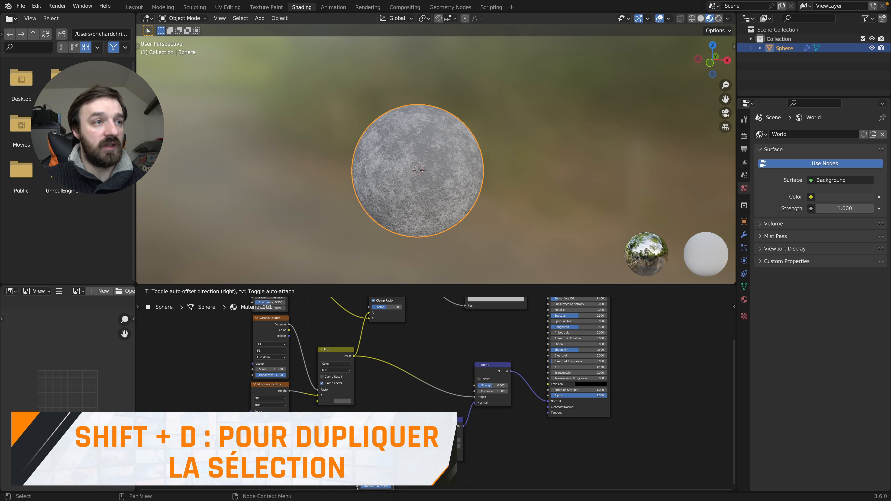
pyautogui.click(375, 429)
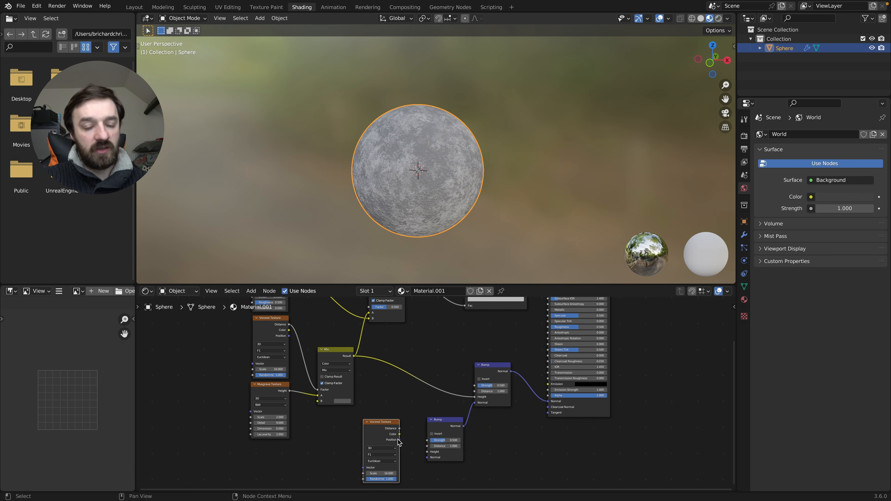
pyautogui.moveTo(400, 429); pyautogui.dragTo(428, 455)
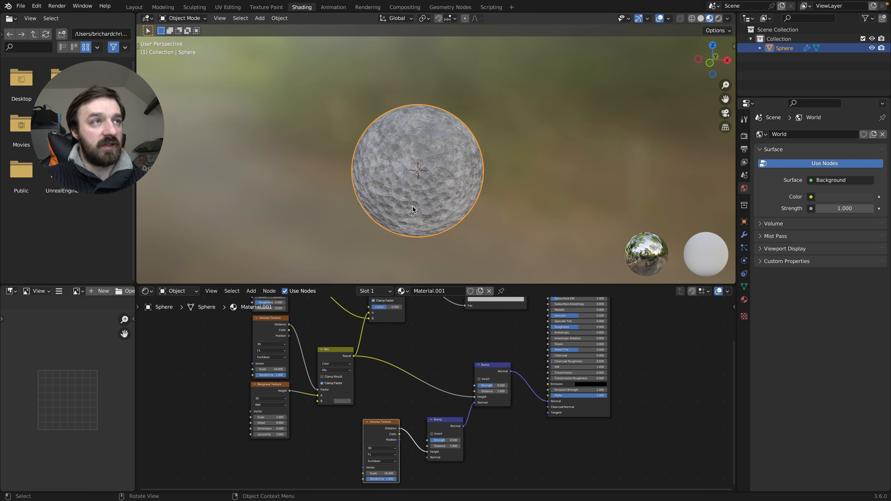
# Switch the duplicated Voronoi Texture to Smooth F1 and set its Scale to 50 and Smoothness to 0.5
pyautogui.click(384, 455)
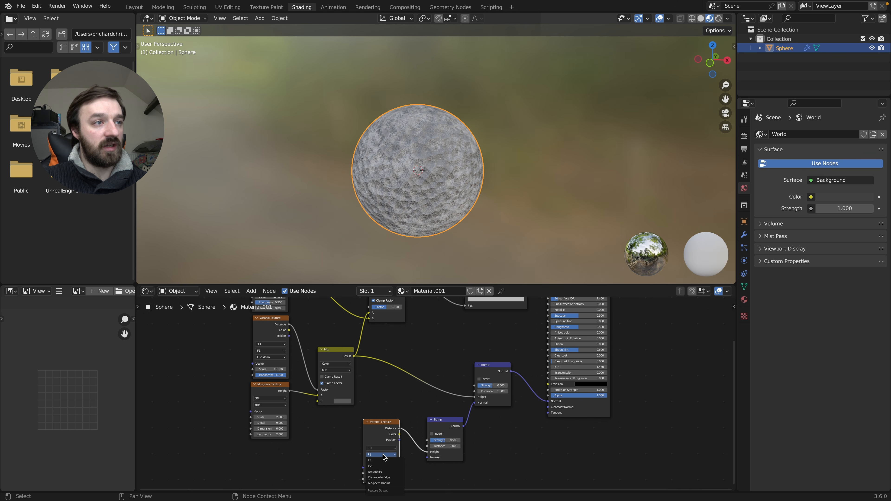
pyautogui.click(382, 470)
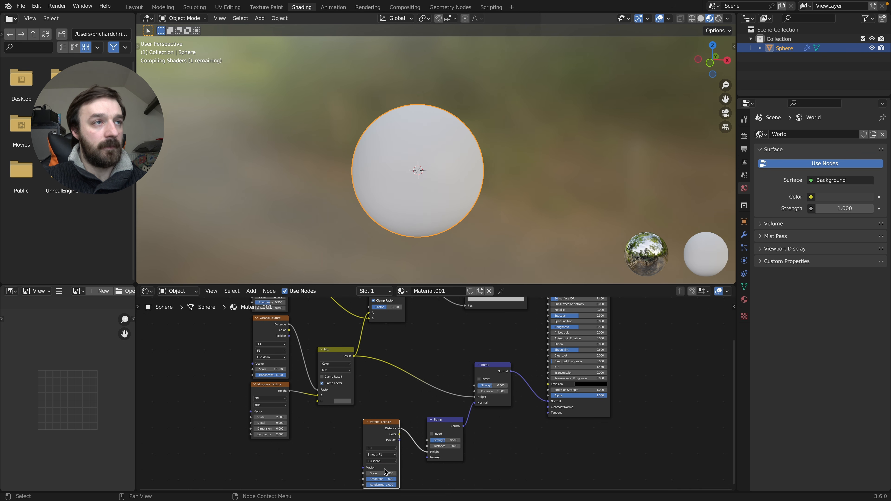
pyautogui.scroll(-2, 404, 464)
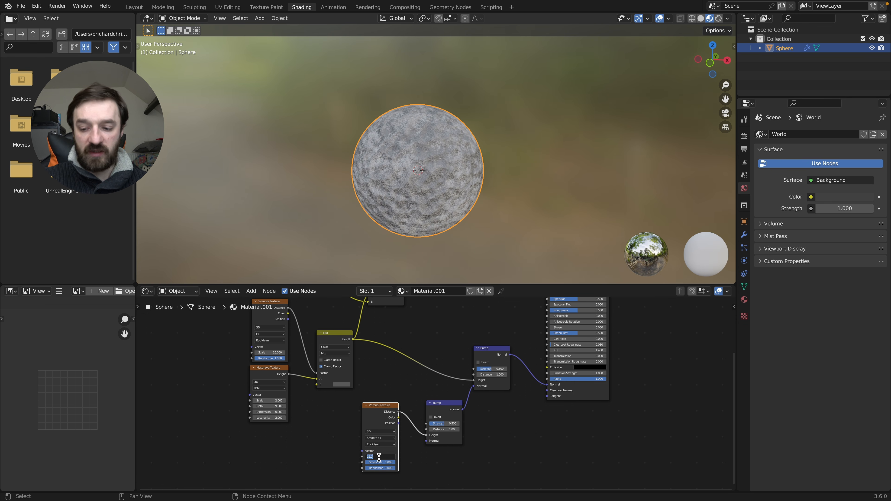
pyautogui.press('Tab')
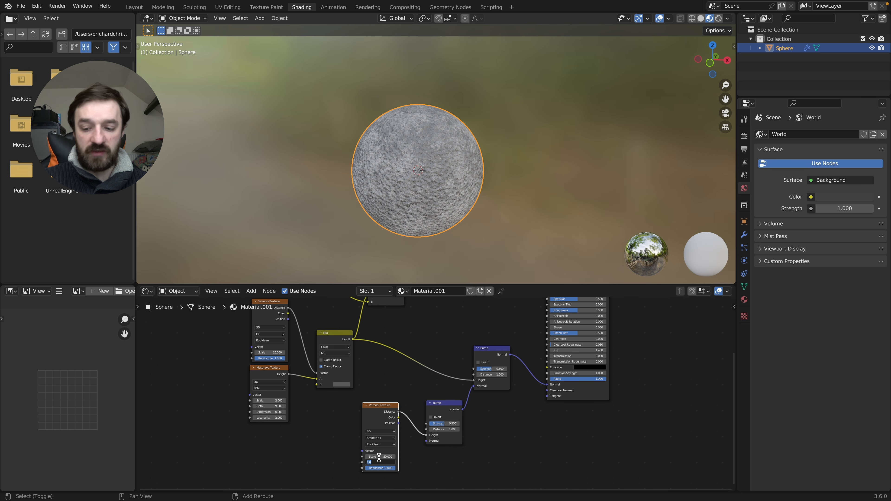
pyautogui.write('0.5')
pyautogui.press('Return')
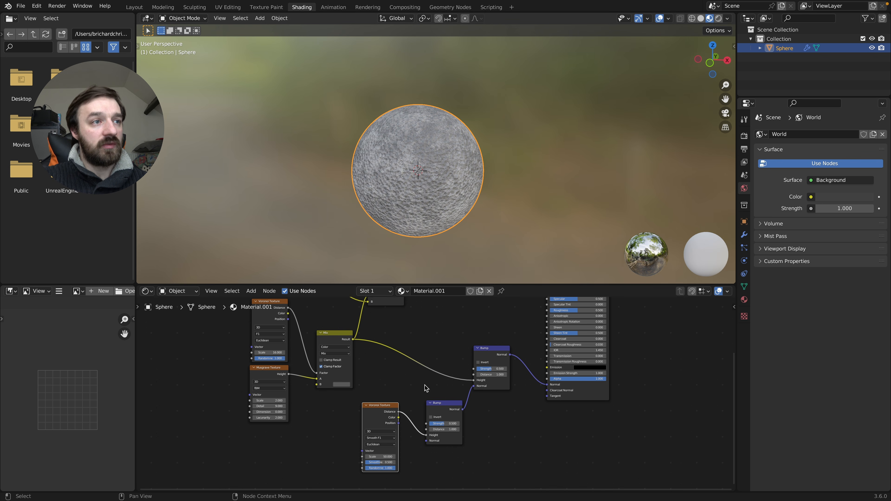
# Enable Invert on the second Bump node and inspect the sphere's surface from different angles
pyautogui.click(431, 417)
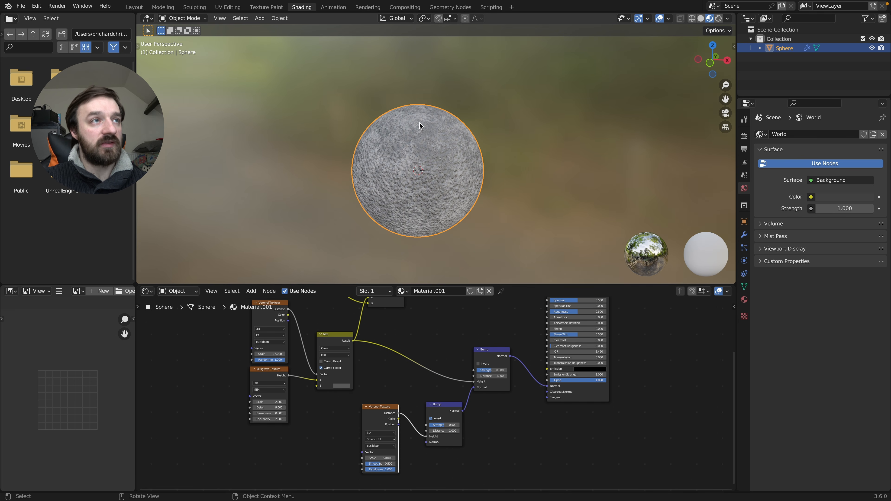
pyautogui.hscroll(-5, 390, 154)
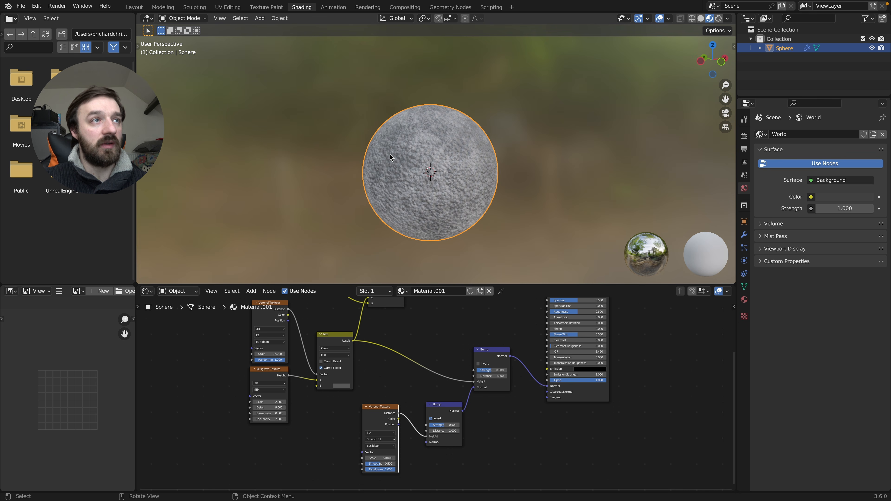
pyautogui.hscroll(-5, 476, 178)
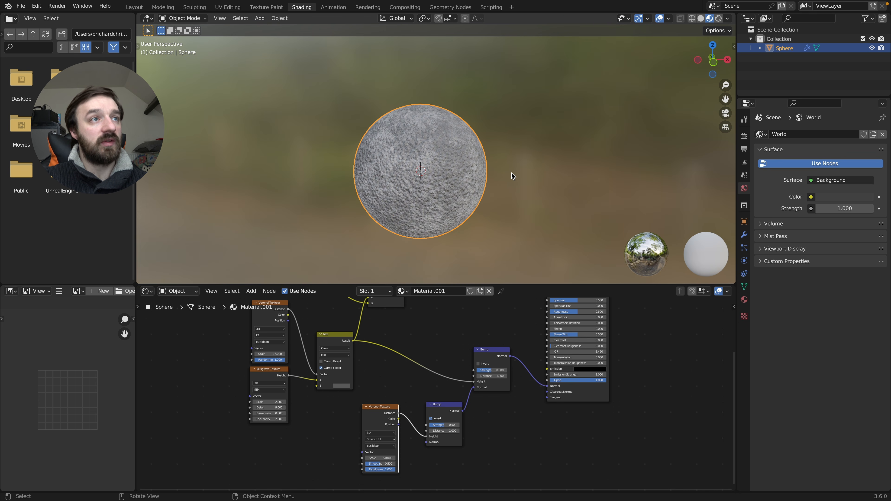